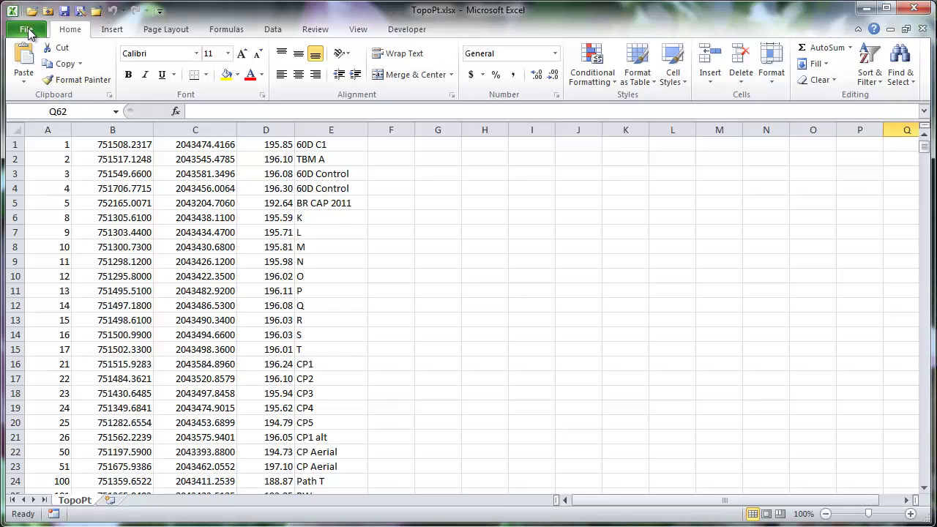
# Save the Excel sheet as CSV (Comma delimited) named 'Topo survey points', keeping the CSV format
pyautogui.click(27, 35)
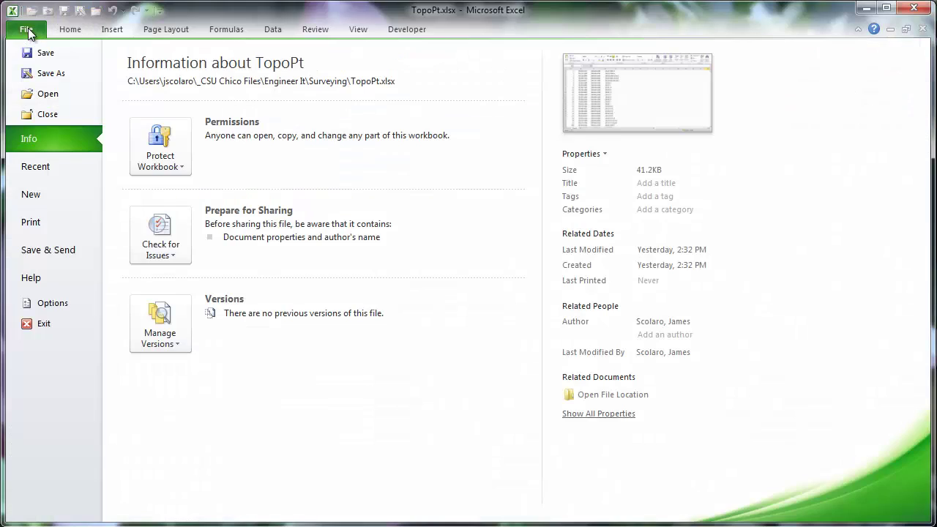
pyautogui.click(51, 74)
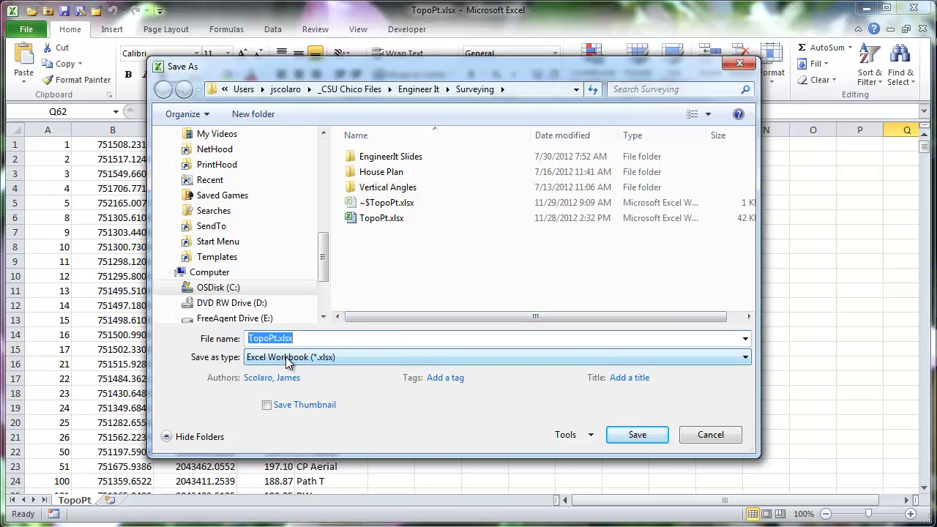
pyautogui.click(745, 356)
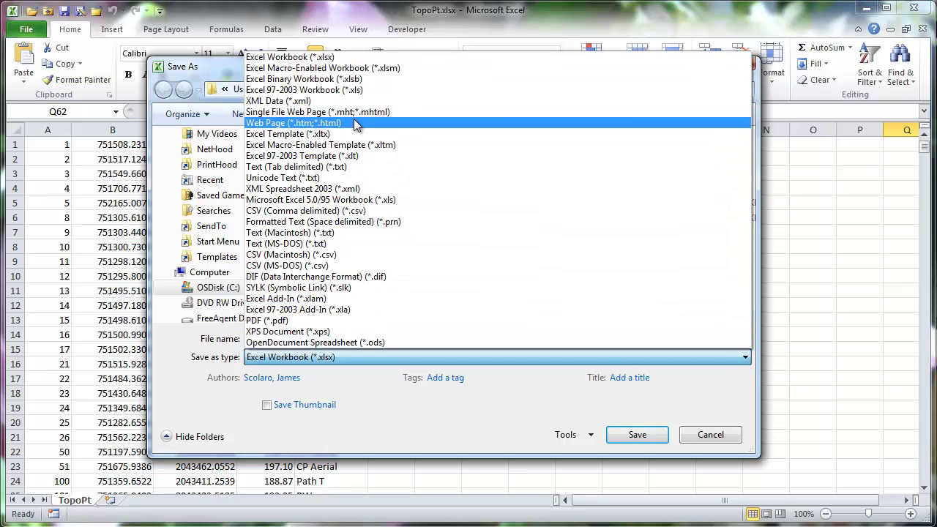
pyautogui.click(289, 213)
pyautogui.hotkey('shift', 'Tab')
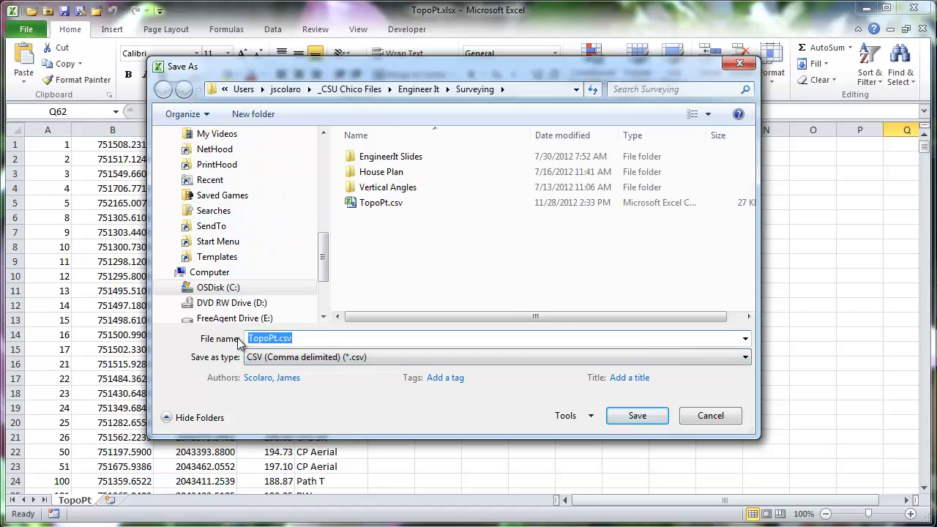
pyautogui.write('Topo survey points')
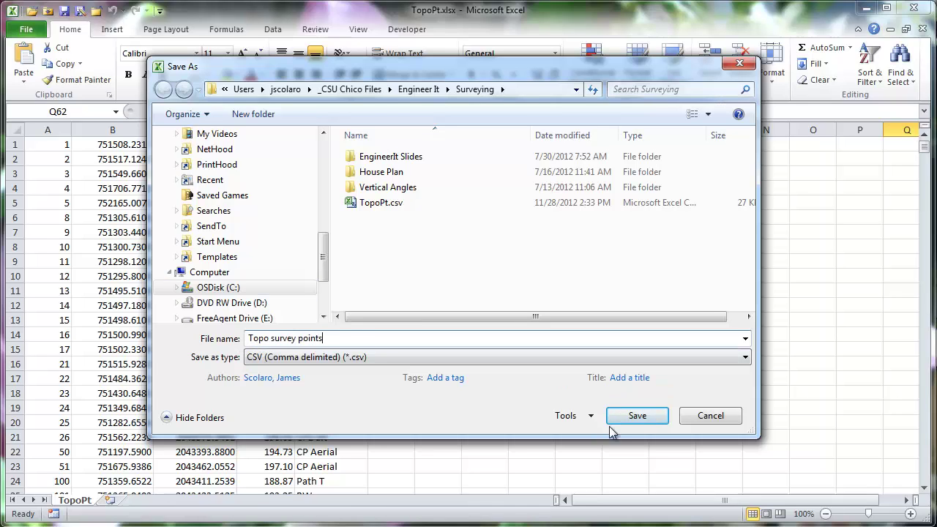
pyautogui.click(637, 416)
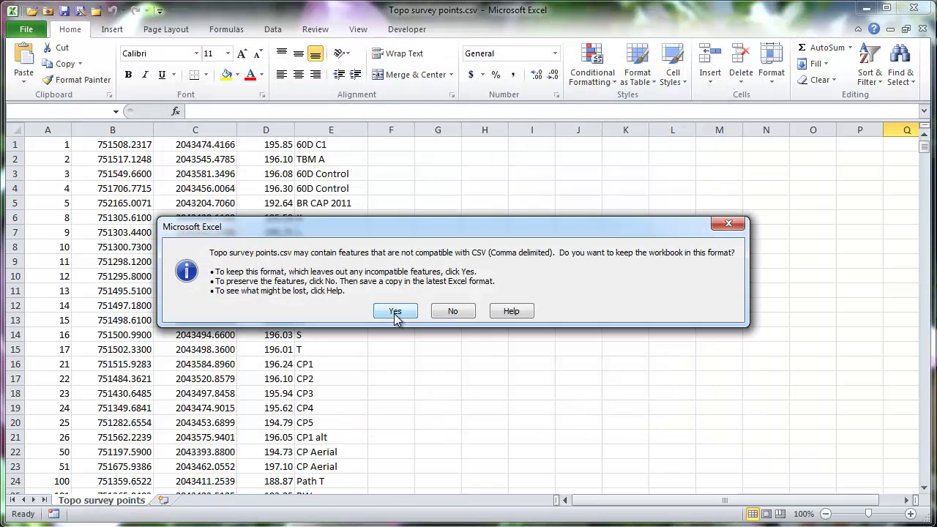
pyautogui.click(394, 311)
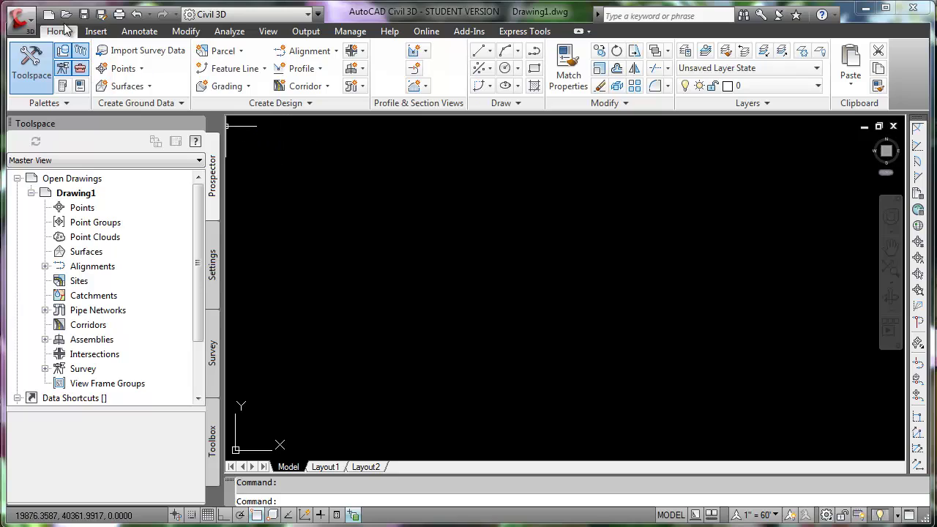
# Save the blank drawing to USB DISK (F:) as 'Topo Map Project JSS'
pyautogui.click(22, 18)
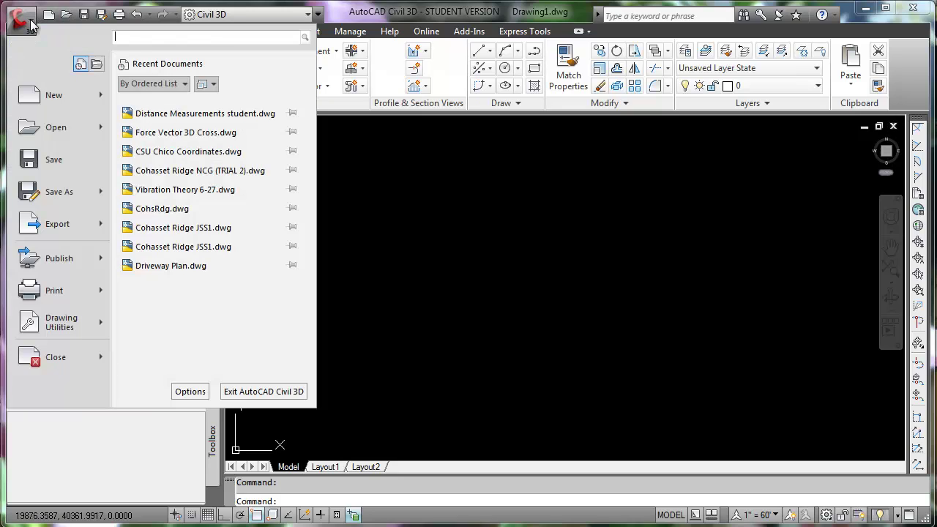
pyautogui.click(68, 192)
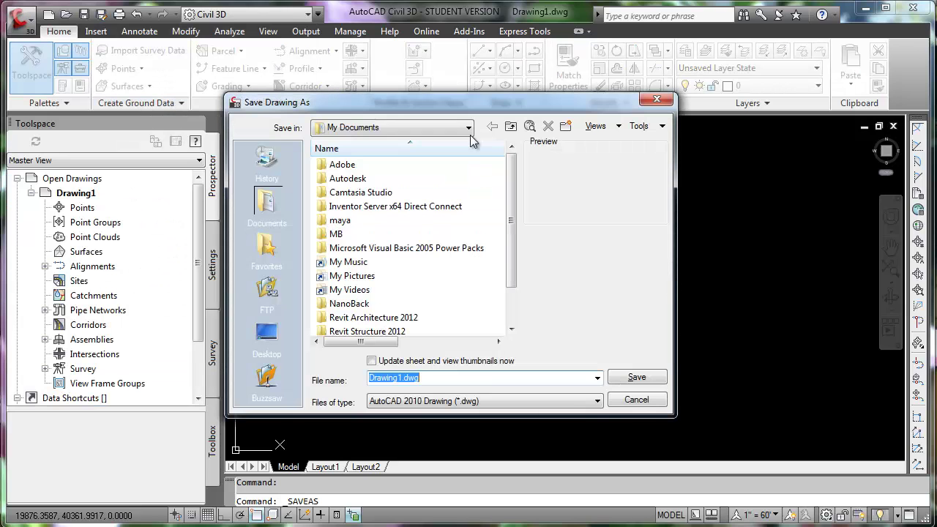
pyautogui.click(468, 129)
pyautogui.click(388, 237)
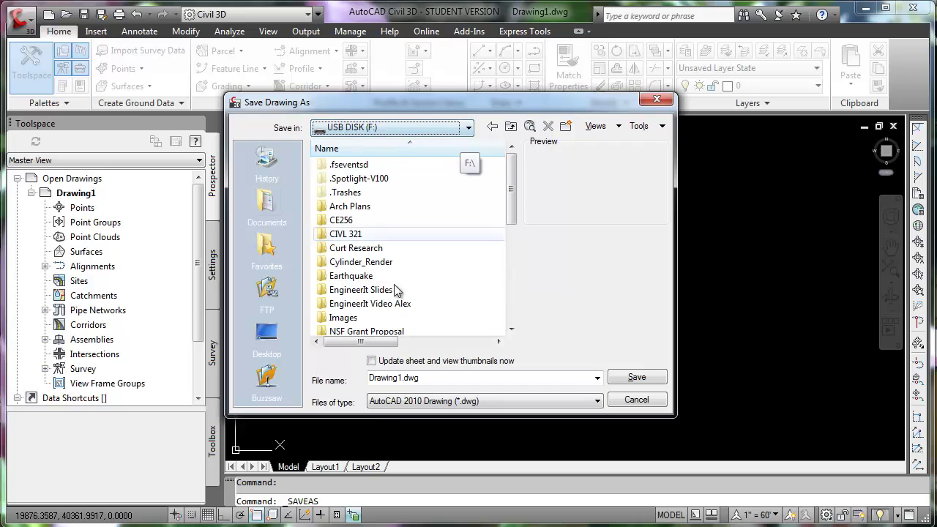
pyautogui.write('Topo ')
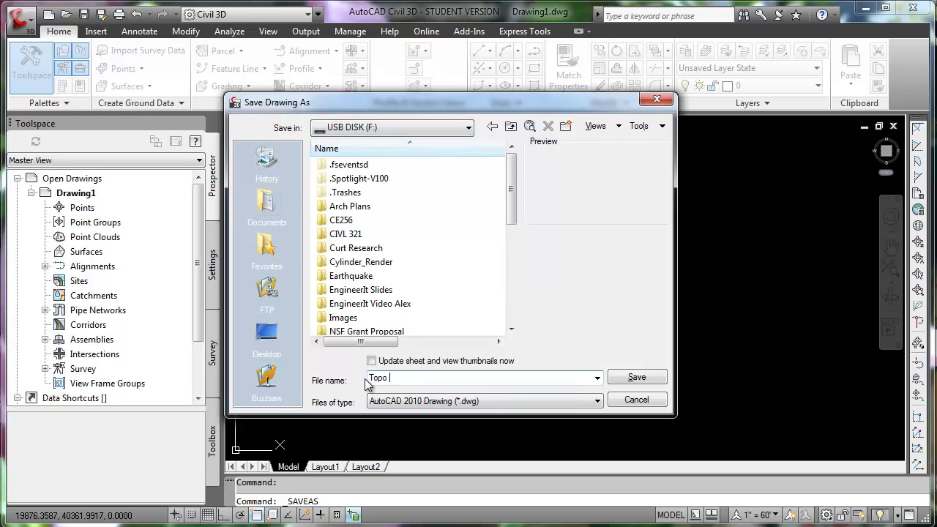
pyautogui.write('Map Project')
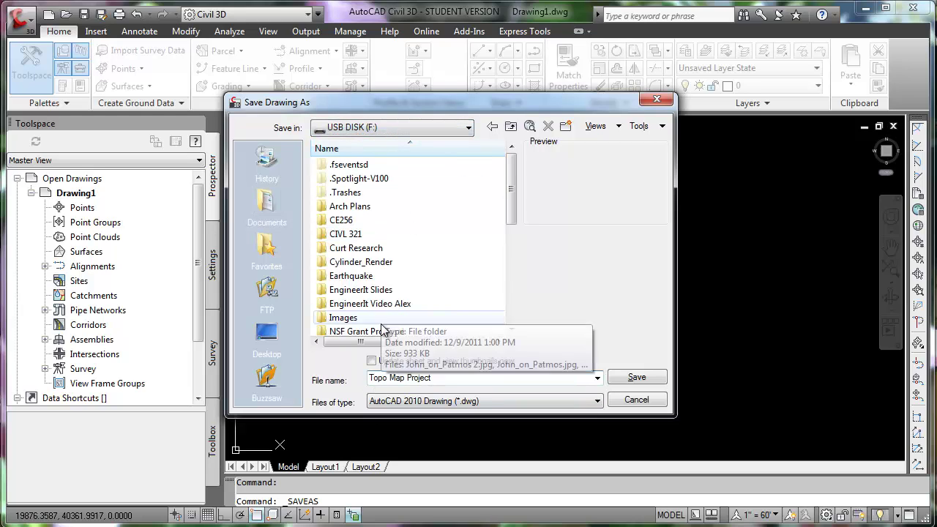
pyautogui.write(' JSS')
pyautogui.click(637, 378)
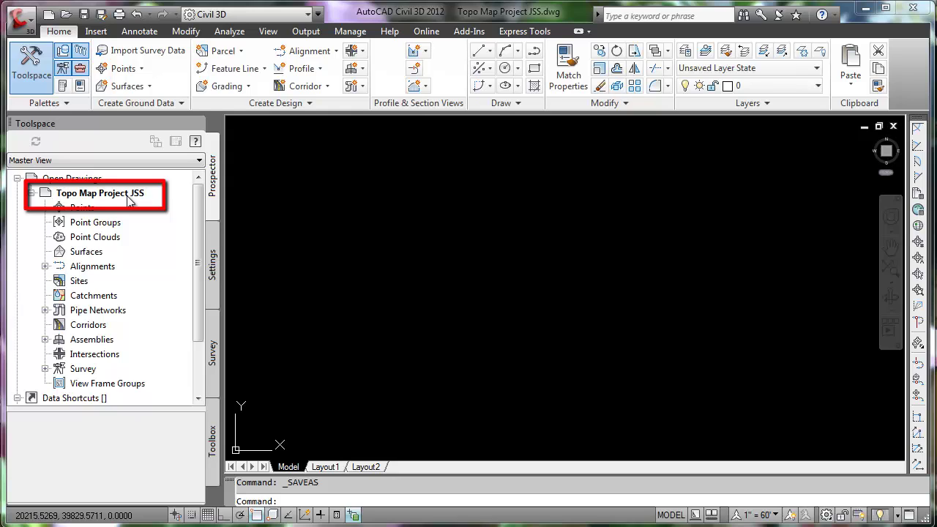
# Open the Create Points tools from the Prospector Points collection
pyautogui.click(139, 69)
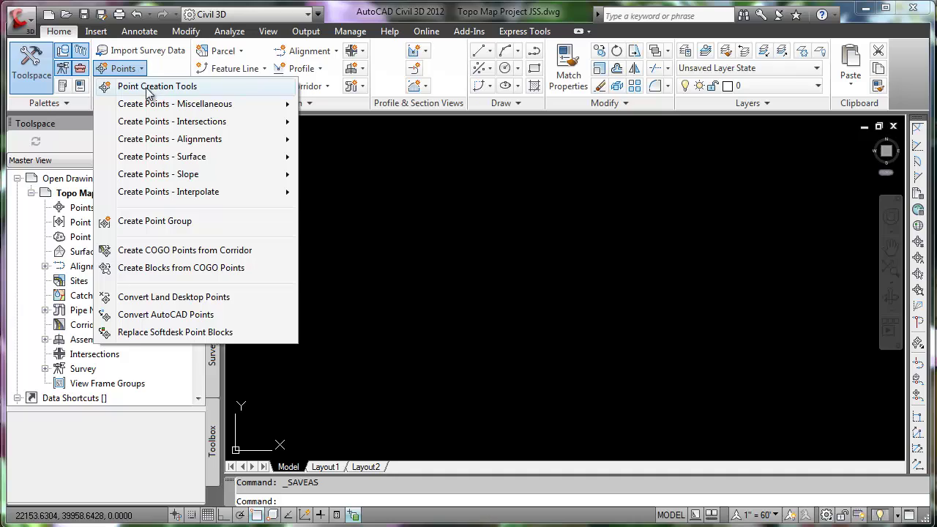
pyautogui.click(150, 86)
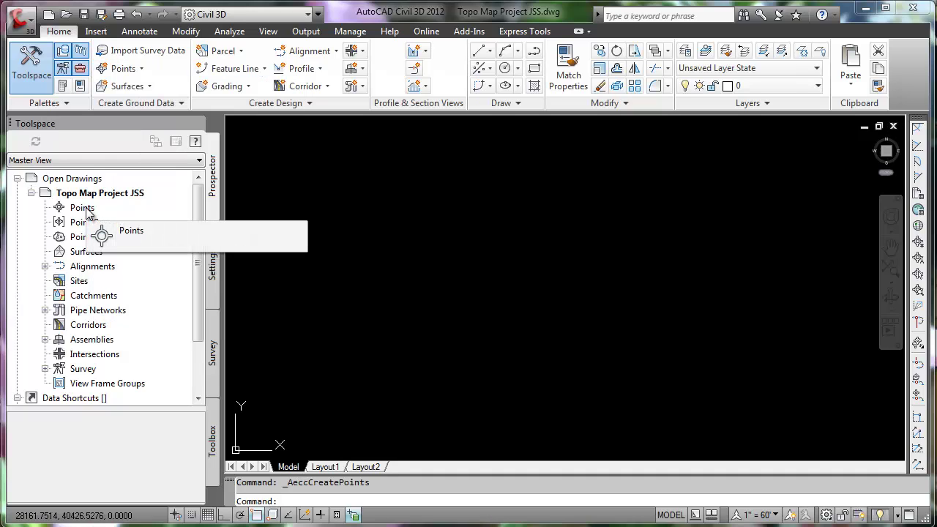
pyautogui.rightClick(85, 209)
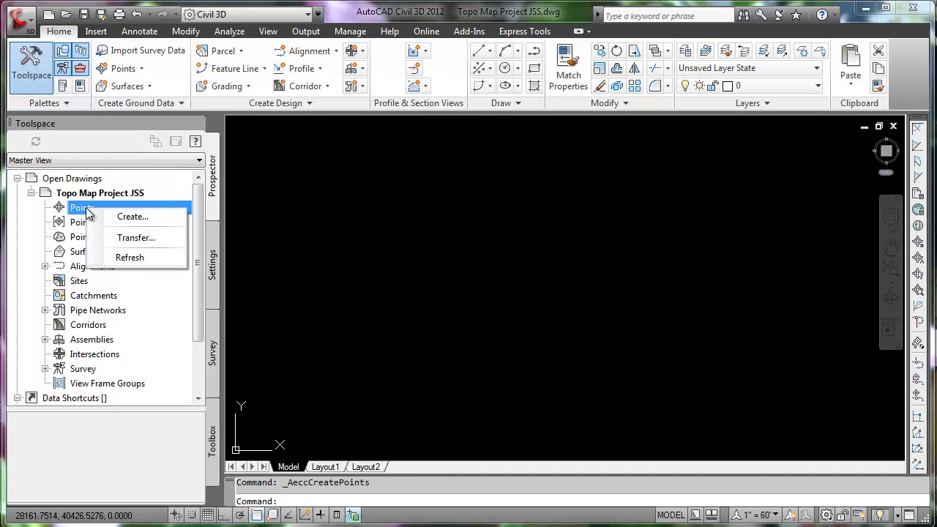
pyautogui.click(131, 217)
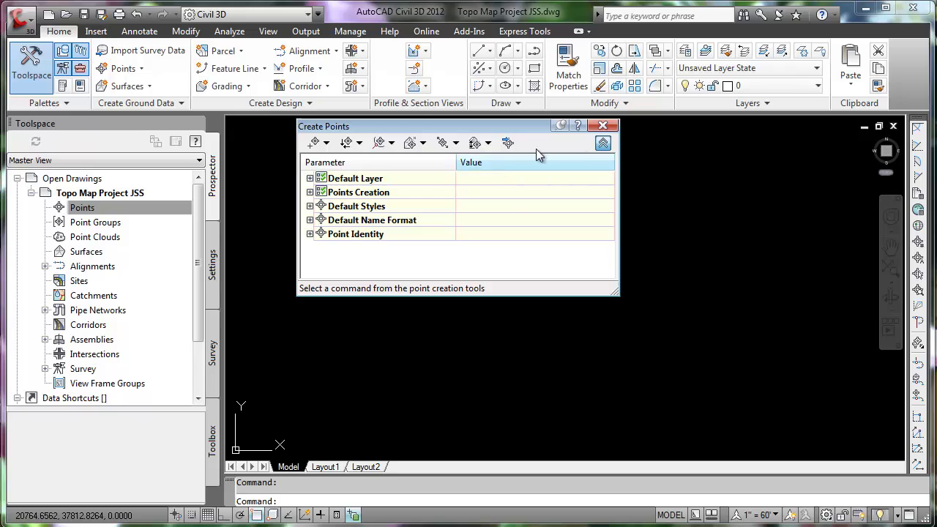
# Expand the Points Creation settings and set Disable Description Keys to True
pyautogui.click(602, 144)
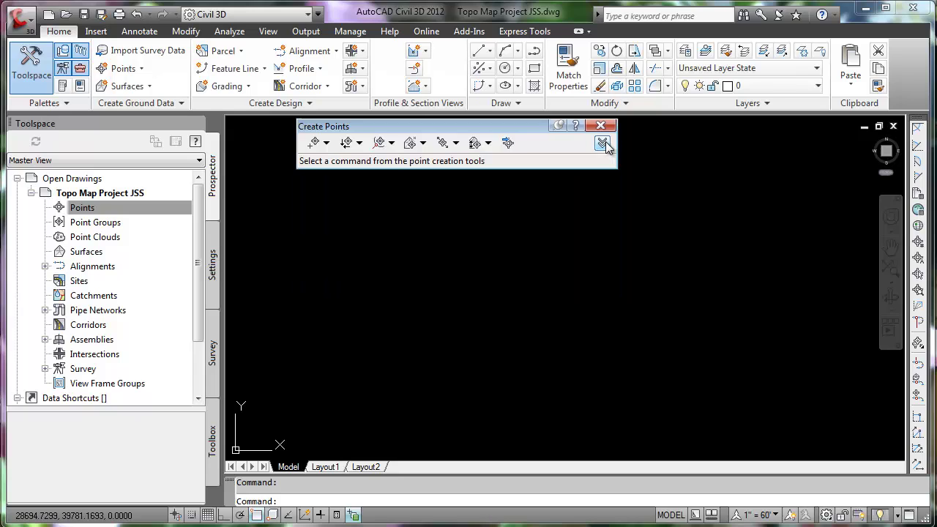
pyautogui.click(603, 144)
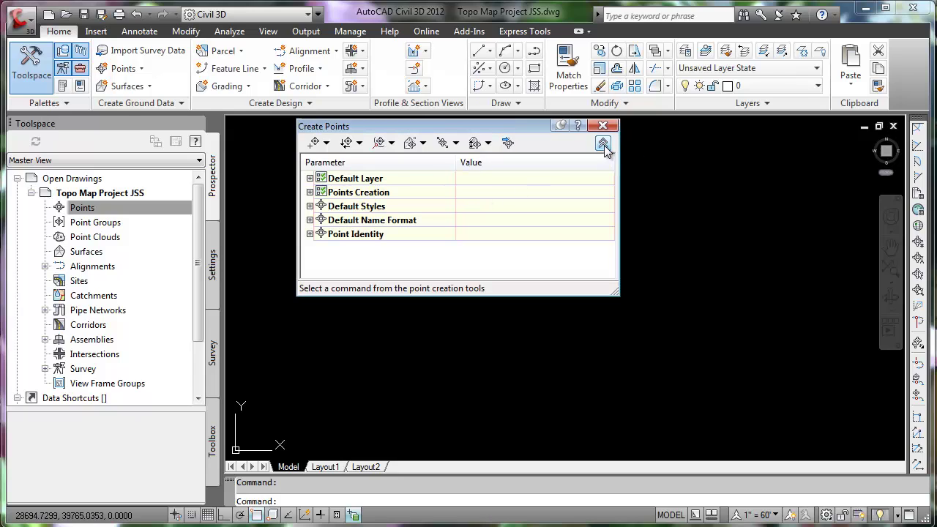
pyautogui.click(602, 144)
pyautogui.click(602, 143)
pyautogui.click(310, 193)
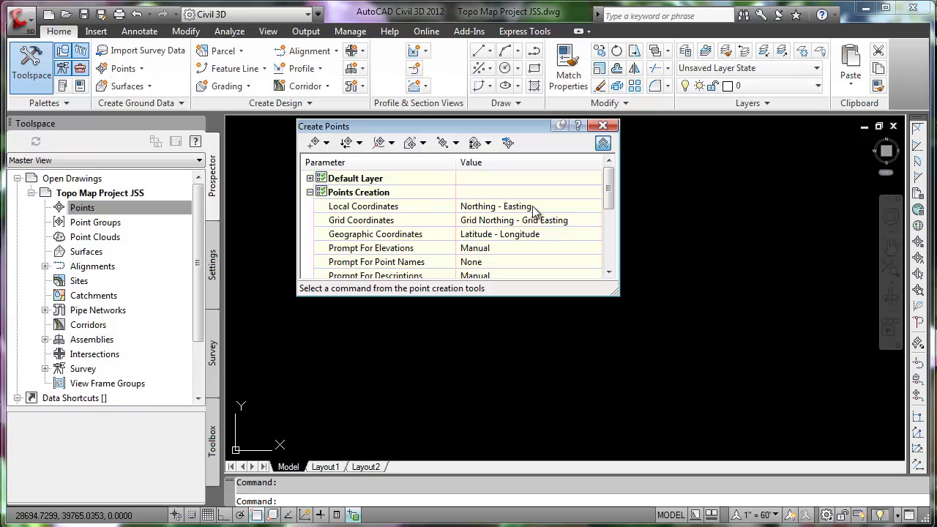
pyautogui.moveTo(608, 203); pyautogui.dragTo(607, 233)
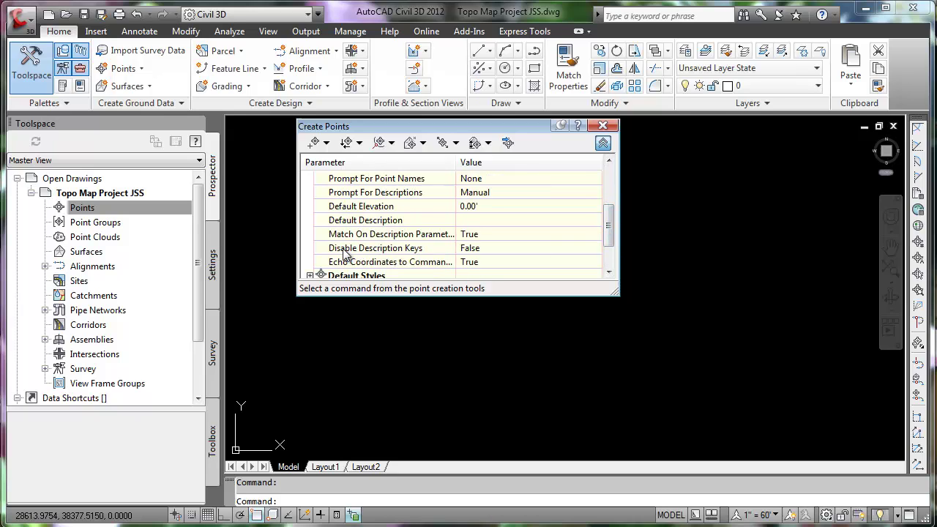
pyautogui.click(480, 251)
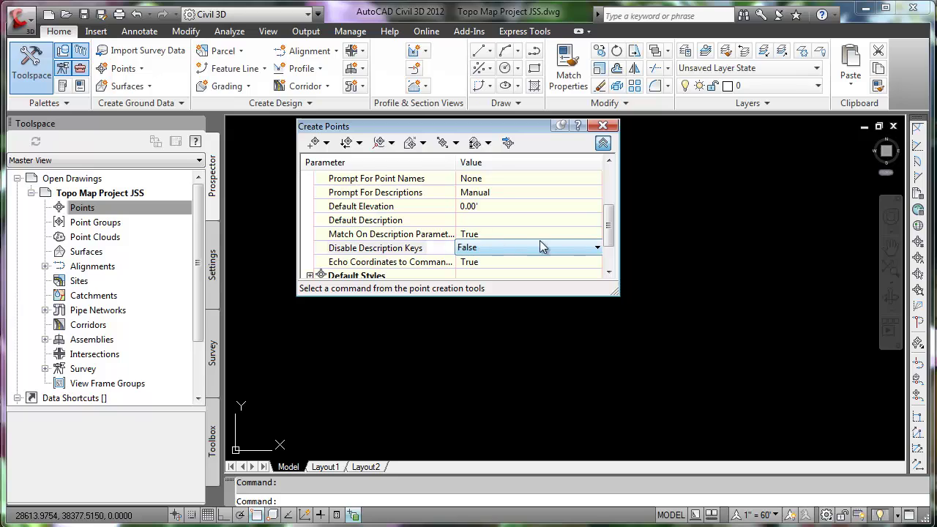
pyautogui.click(596, 249)
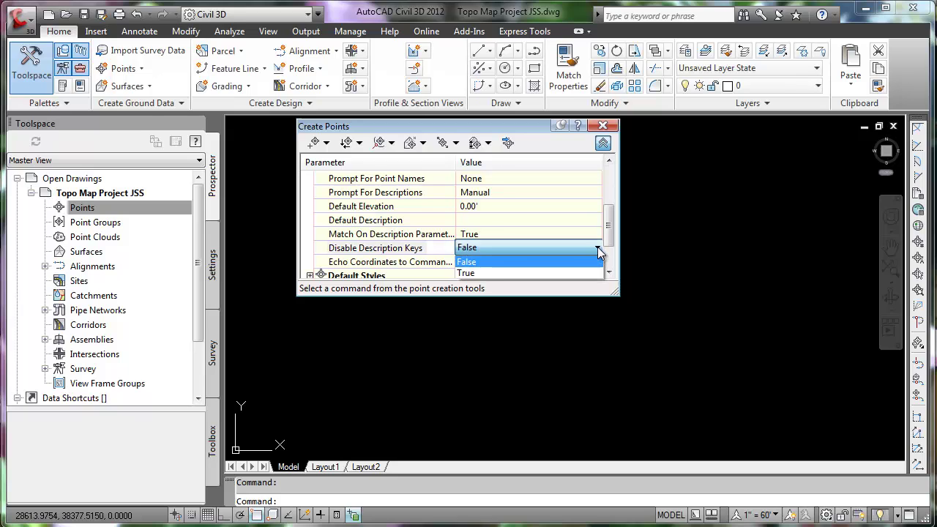
pyautogui.click(468, 273)
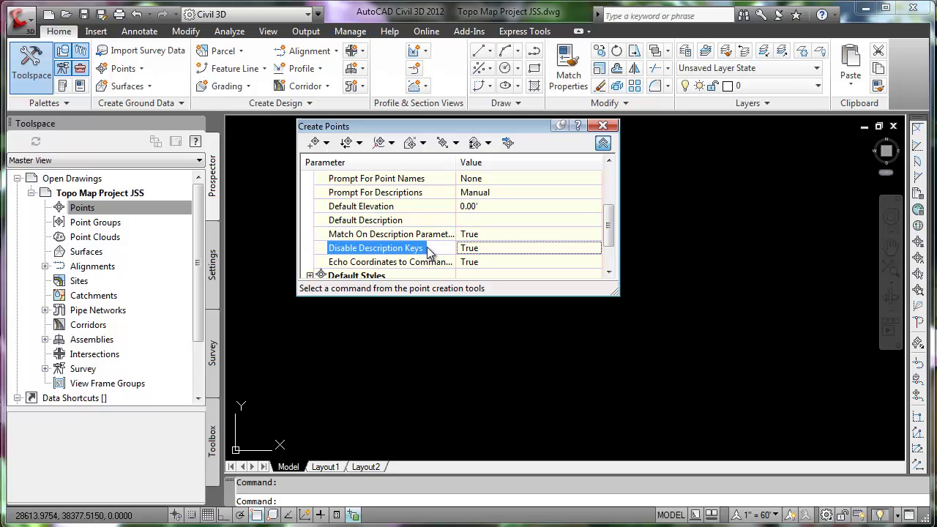
# Add Topo survey points.csv to Import Points, using the *.csv file filter
pyautogui.click(508, 144)
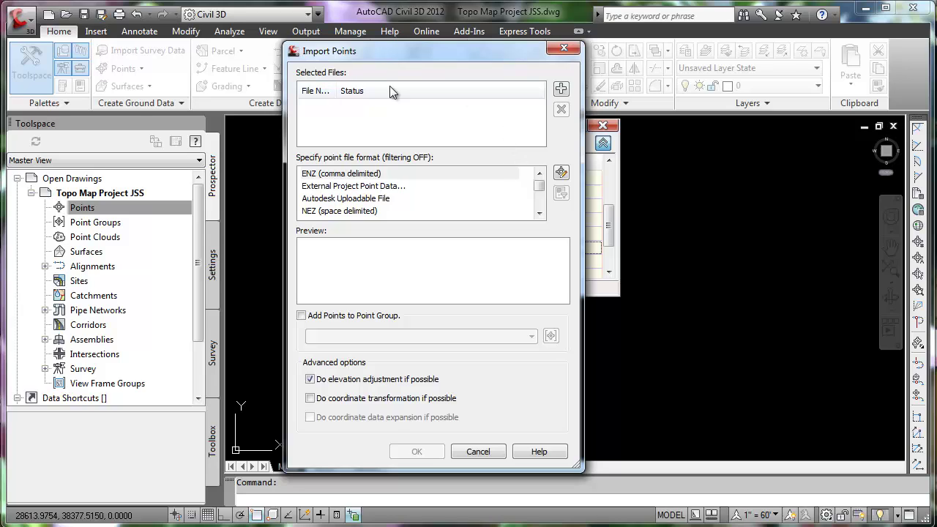
pyautogui.click(561, 89)
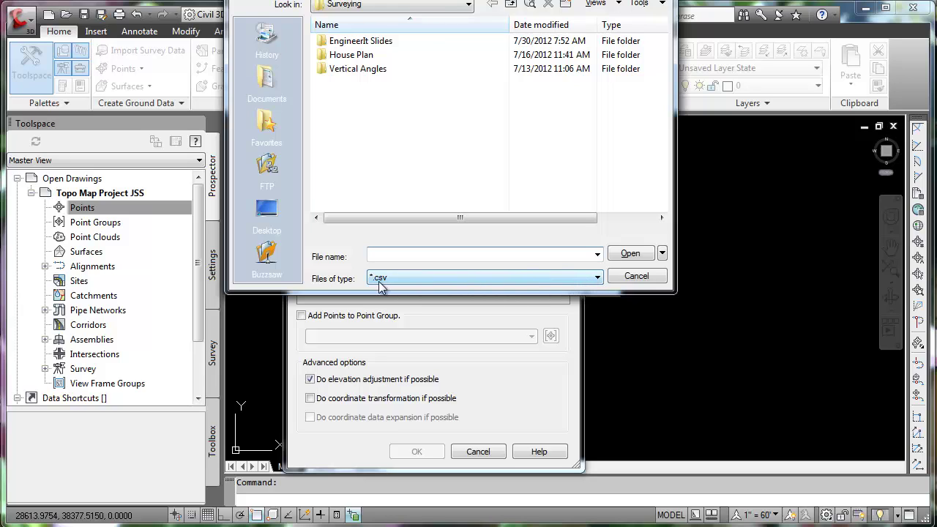
pyautogui.click(537, 278)
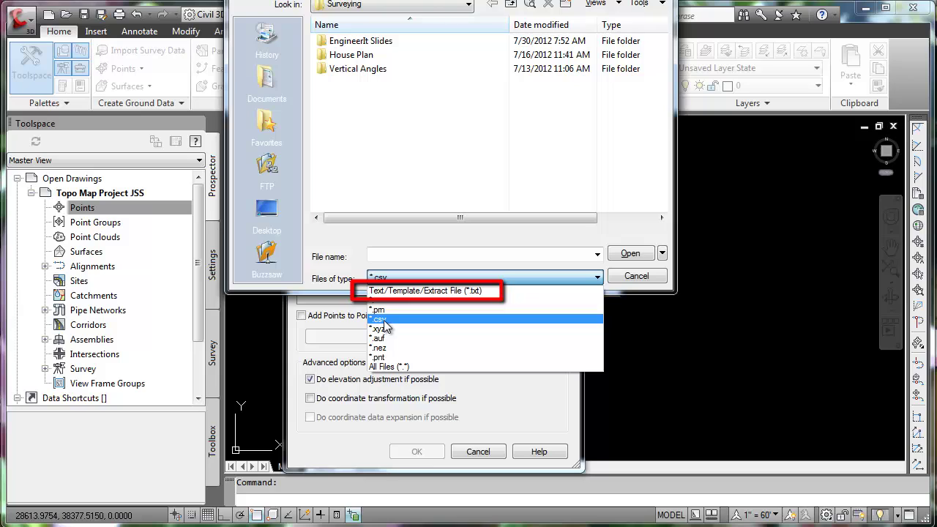
pyautogui.click(383, 320)
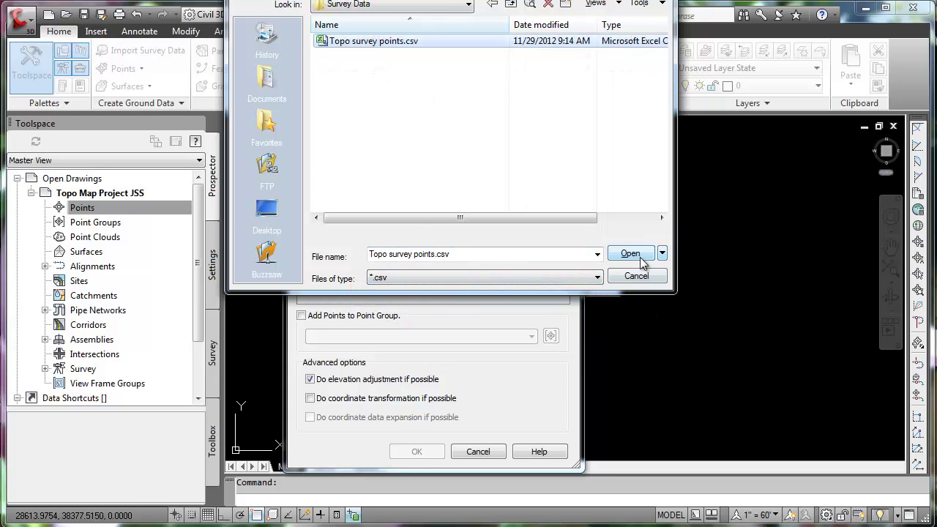
pyautogui.click(637, 254)
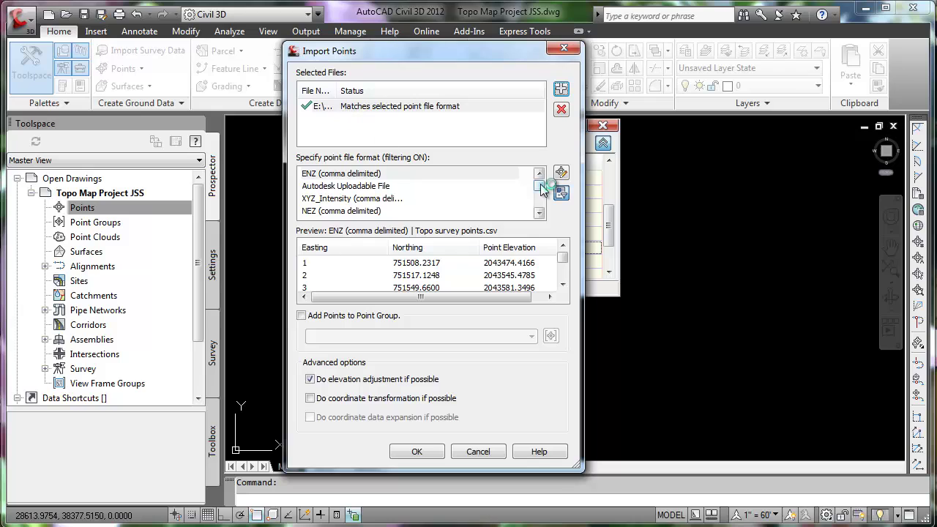
# Import the file as PNEZD (comma delimited) into a new point group named 'Existing Grade'
pyautogui.moveTo(540, 186); pyautogui.dragTo(544, 205)
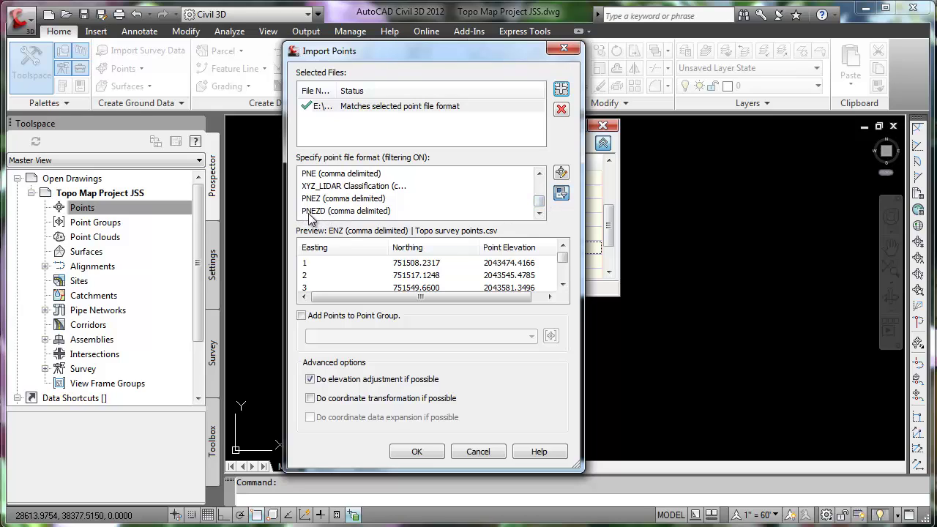
pyautogui.click(354, 211)
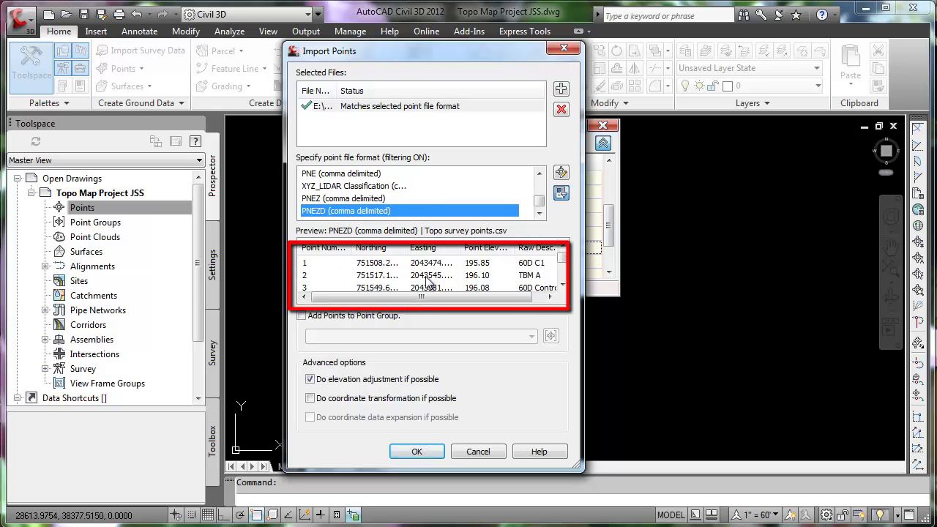
pyautogui.moveTo(462, 297); pyautogui.dragTo(498, 299)
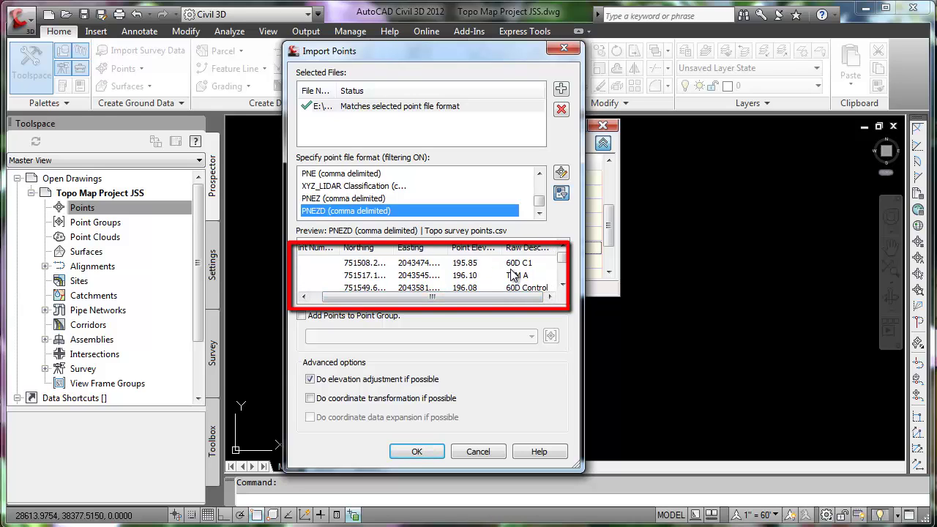
pyautogui.click(302, 316)
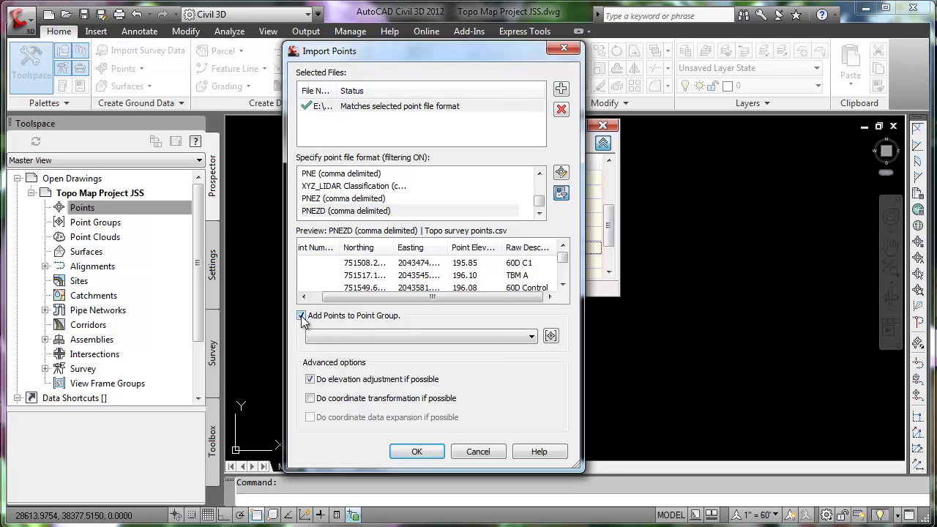
pyautogui.click(551, 337)
pyautogui.write('Existing Grade')
pyautogui.click(388, 177)
pyautogui.click(417, 451)
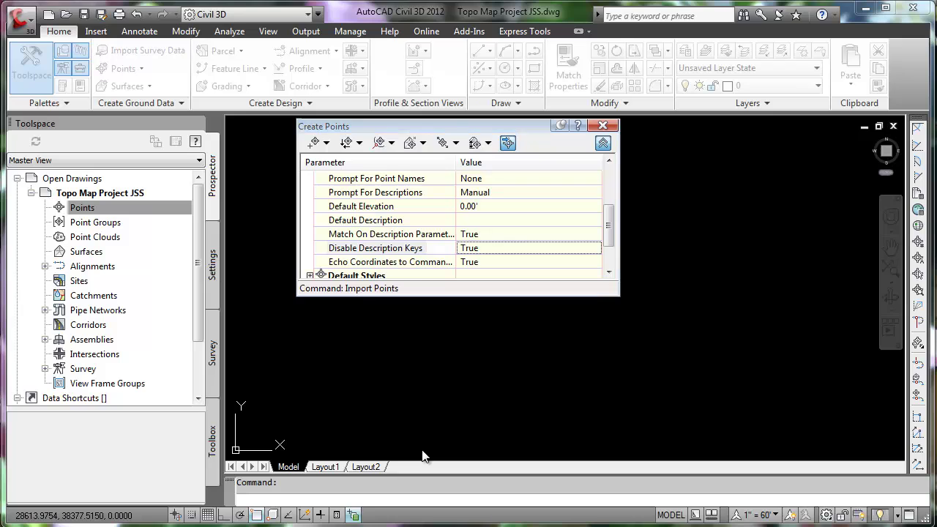
pyautogui.moveTo(198, 432)
pyautogui.mouseDown()
pyautogui.moveTo(198, 476)
pyautogui.moveTo(198, 431)
pyautogui.mouseUp()
# Close the Create Points toolbar and Zoom Extents (Z, E) to fit all survey points
pyautogui.click(109, 451)
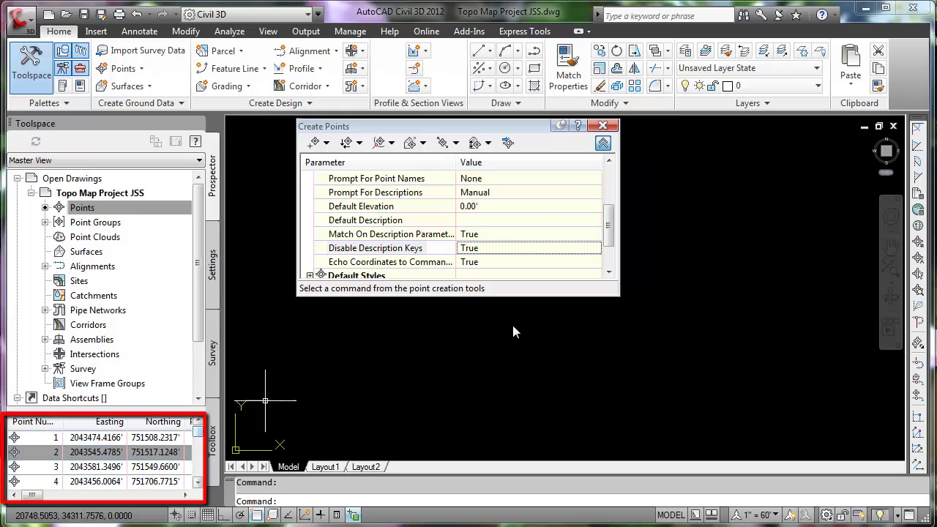
pyautogui.click(602, 126)
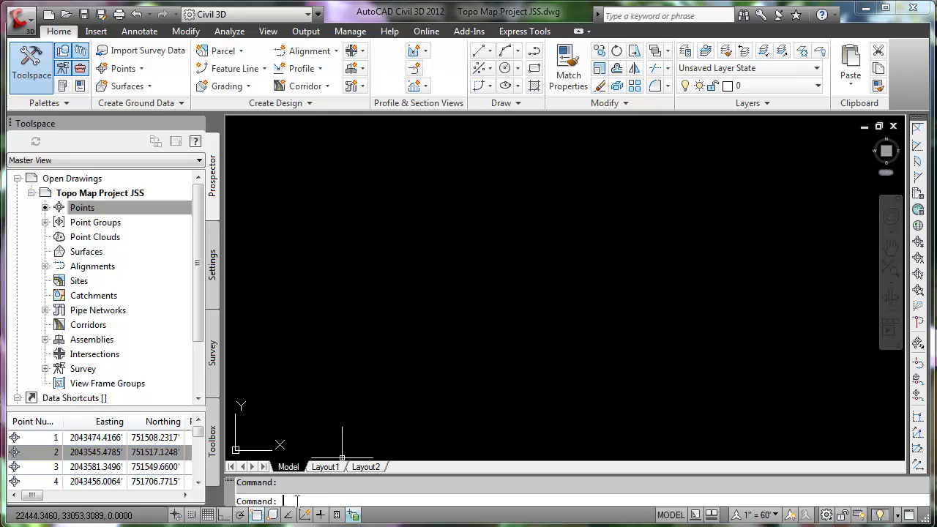
pyautogui.write('z')
pyautogui.press('Return')
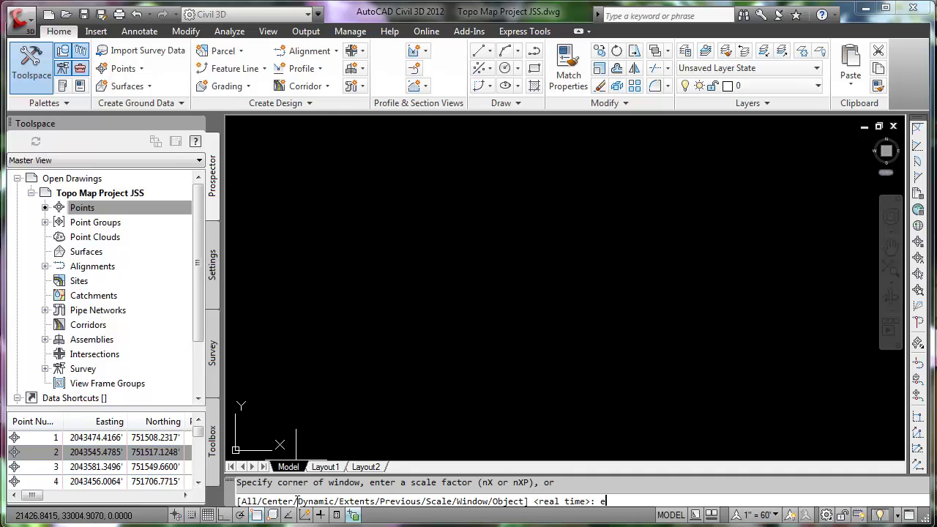
pyautogui.write('e')
pyautogui.press('Return')
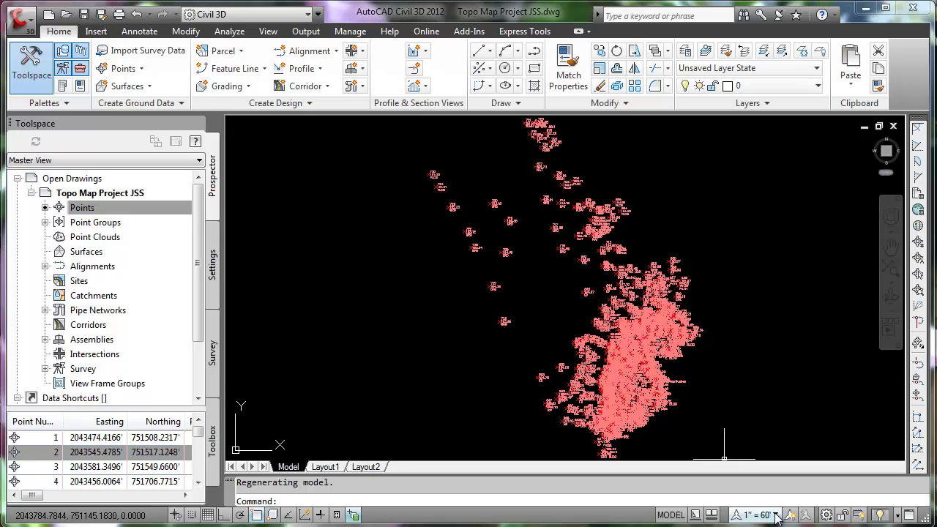
# Change the annotation scale from 1" = 60' to 1" = 10' and zoom to inspect the labels
pyautogui.click(776, 516)
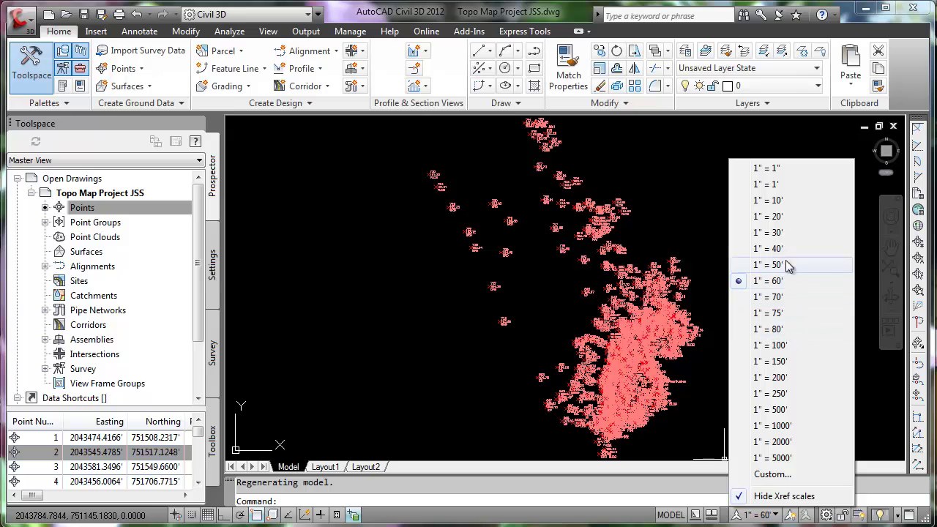
pyautogui.click(771, 200)
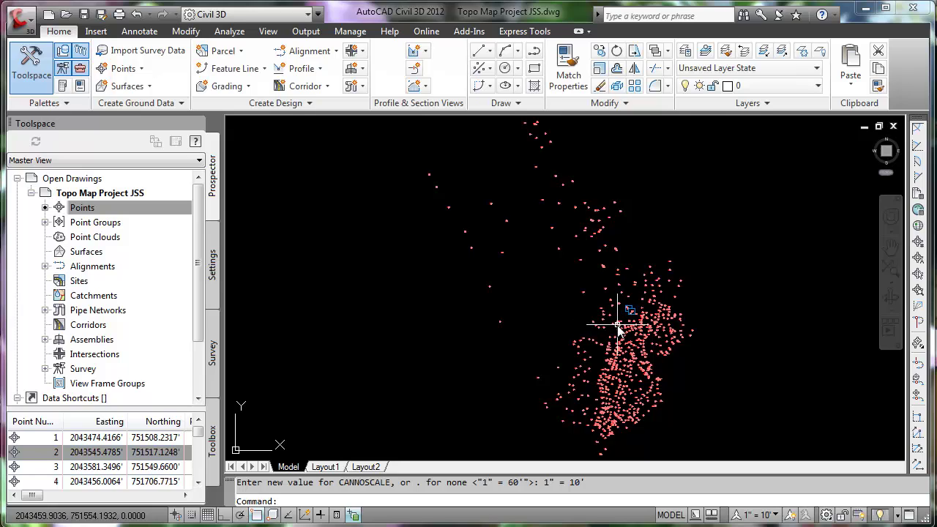
pyautogui.scroll(6, 618, 330)
pyautogui.scroll(6, 598, 267)
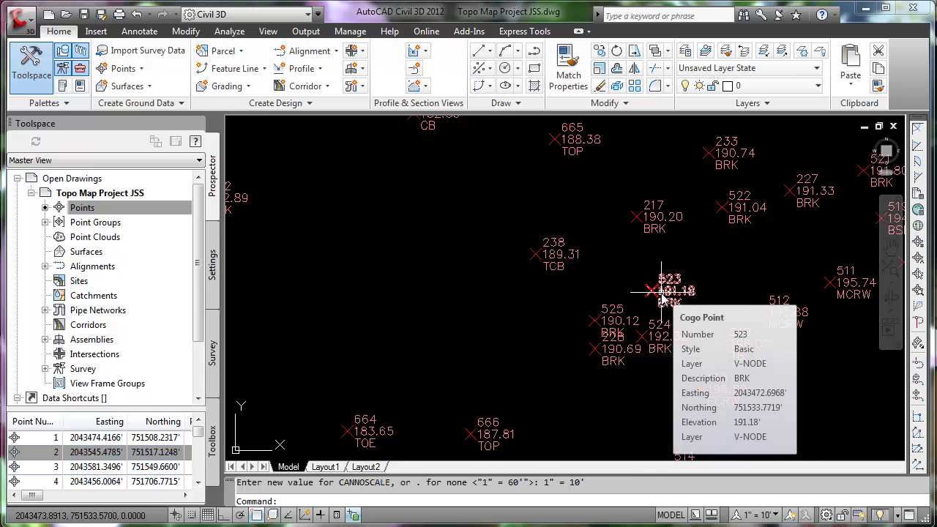
pyautogui.scroll(-8, 661, 291)
pyautogui.scroll(-2, 660, 292)
pyautogui.scroll(2, 637, 313)
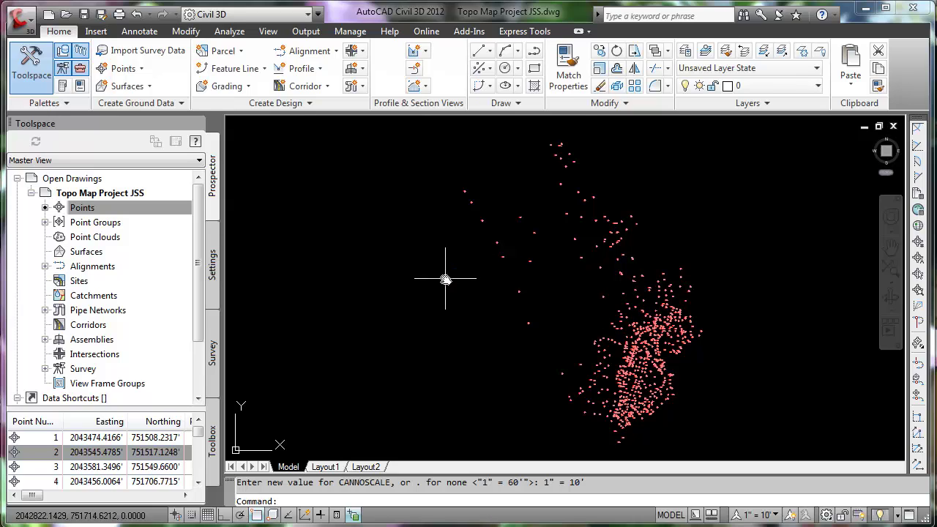
# Open the Point Editor for all points and select point 8's description cell
pyautogui.click(85, 211)
pyautogui.rightClick(85, 212)
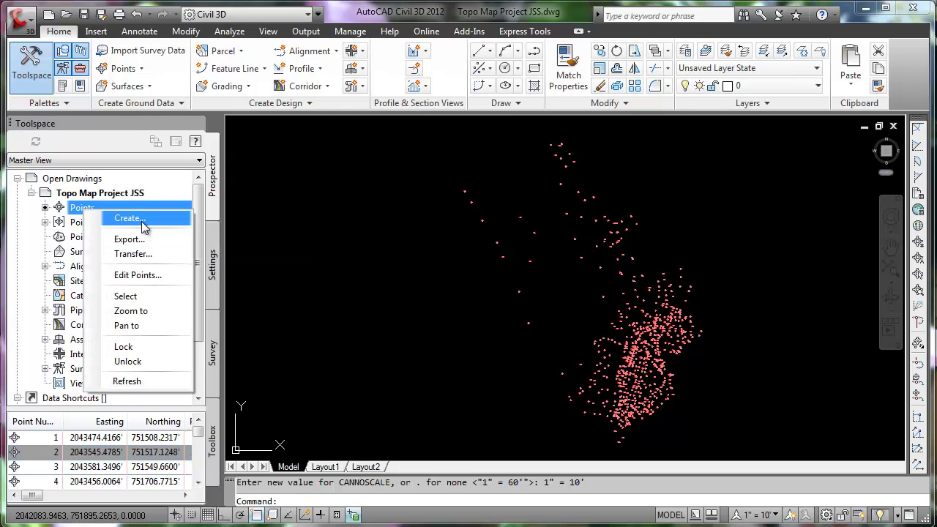
pyautogui.click(143, 276)
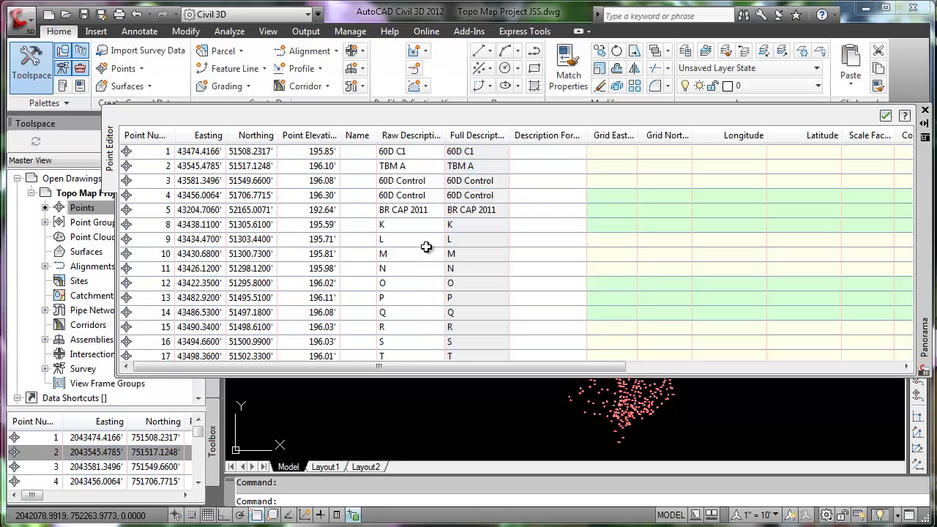
pyautogui.click(260, 228)
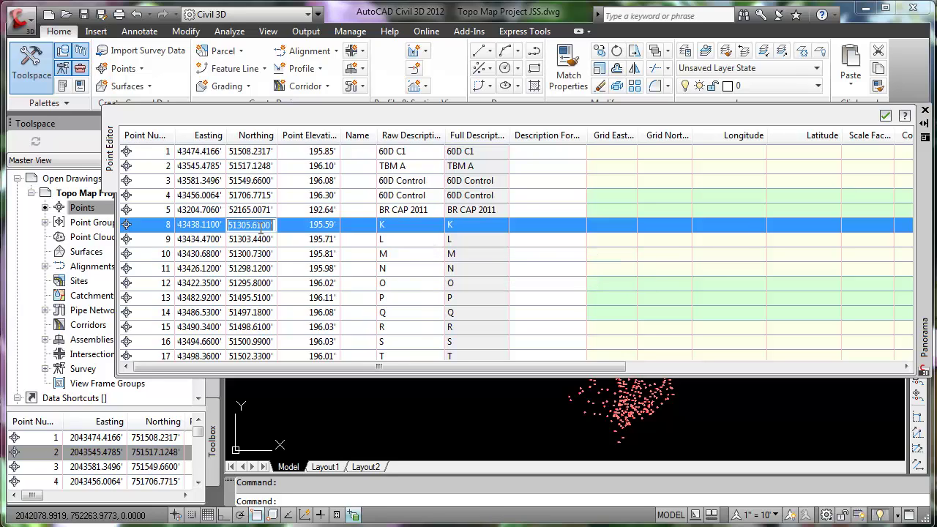
pyautogui.click(554, 225)
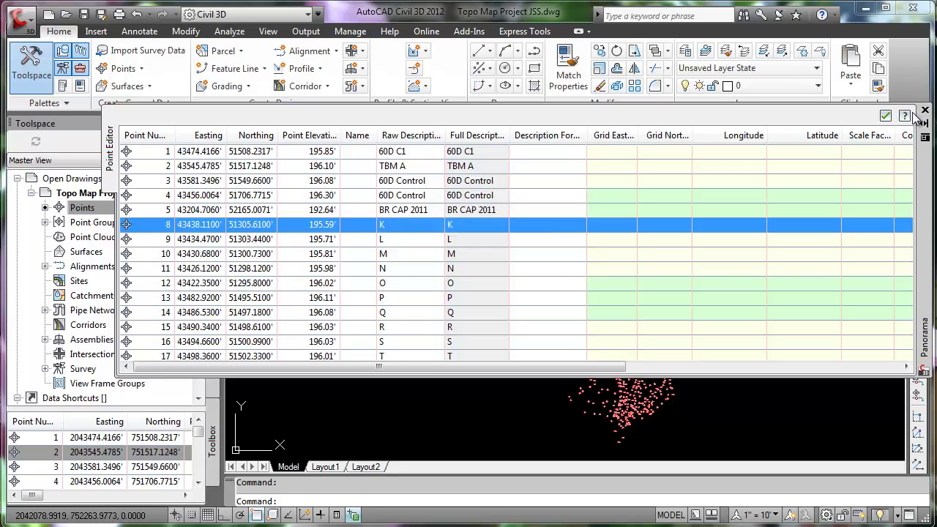
# Close the Point Editor and zoom the drawing to survey point 50
pyautogui.click(884, 117)
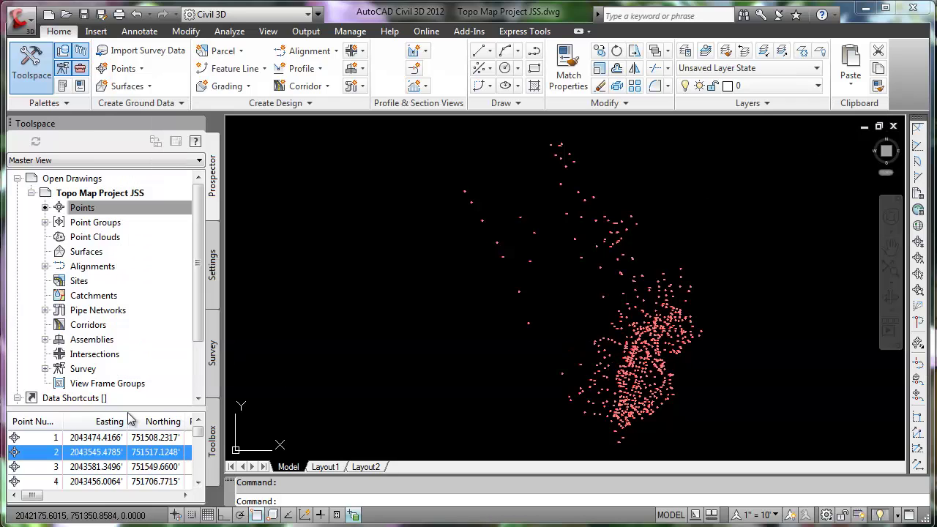
pyautogui.scroll(-7, 153, 407)
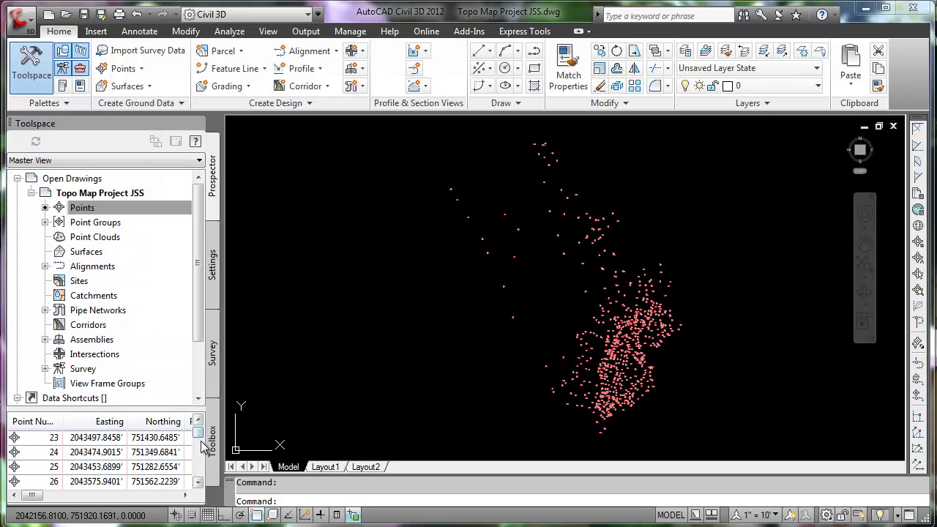
pyautogui.scroll(-5, 197, 442)
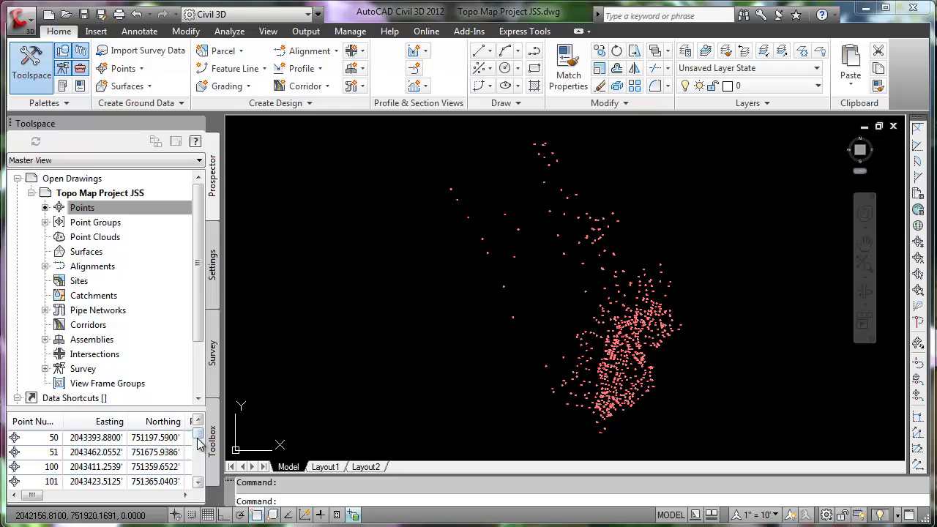
pyautogui.click(48, 437)
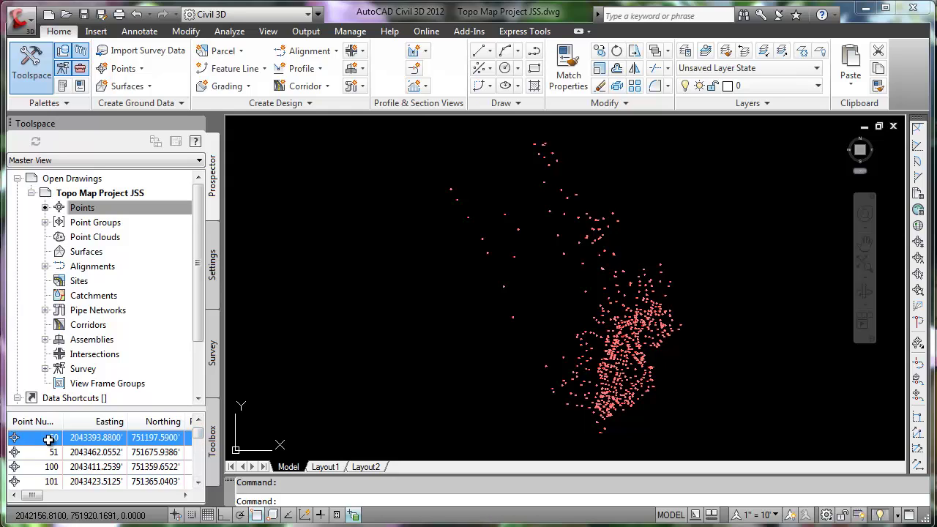
pyautogui.rightClick(48, 439)
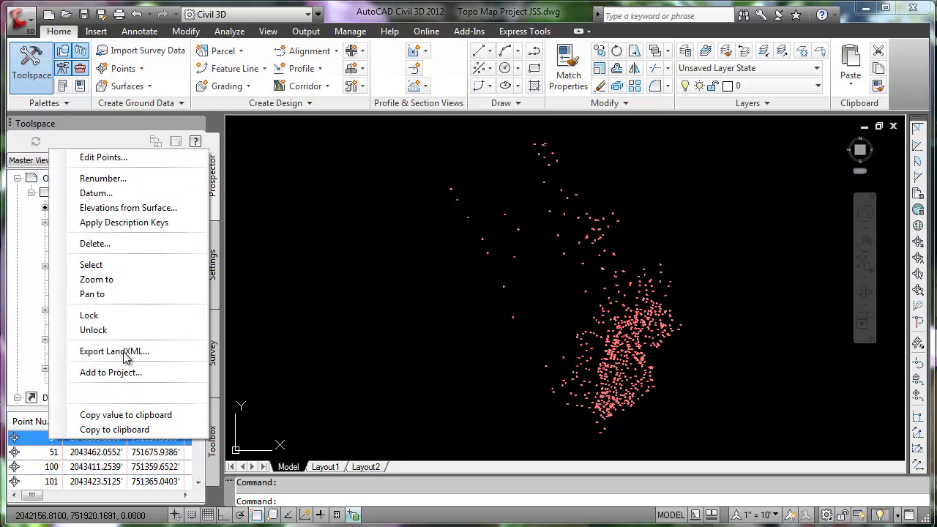
pyautogui.click(108, 279)
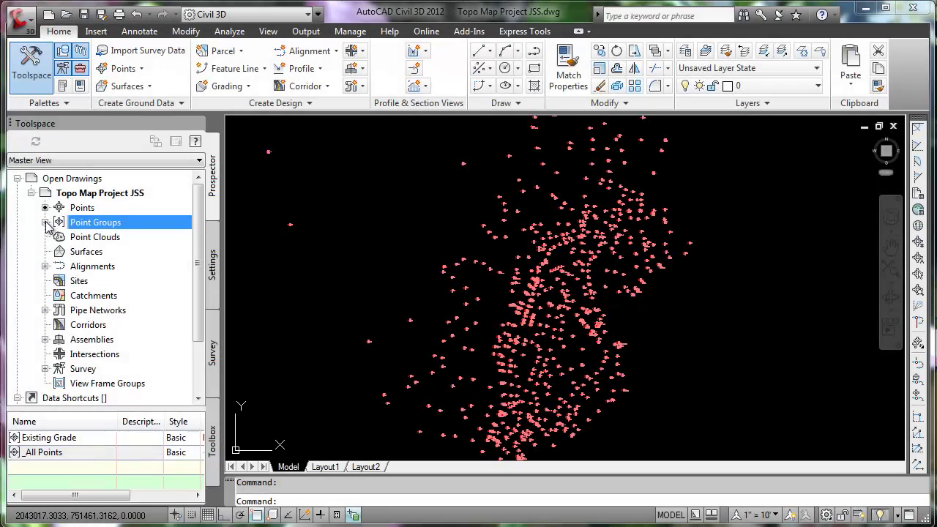
# Expand Point Groups and bring up the command menu for the Existing Grade group
pyautogui.click(45, 223)
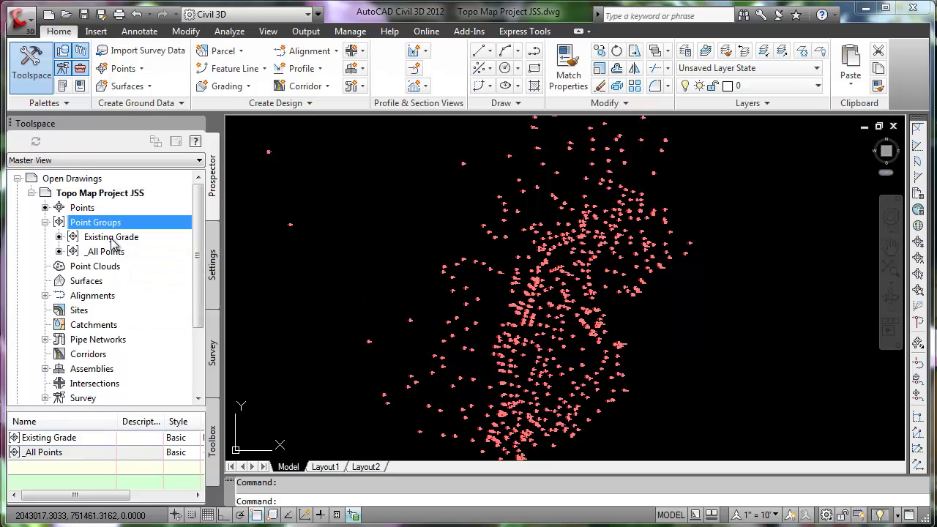
pyautogui.moveTo(112, 240)
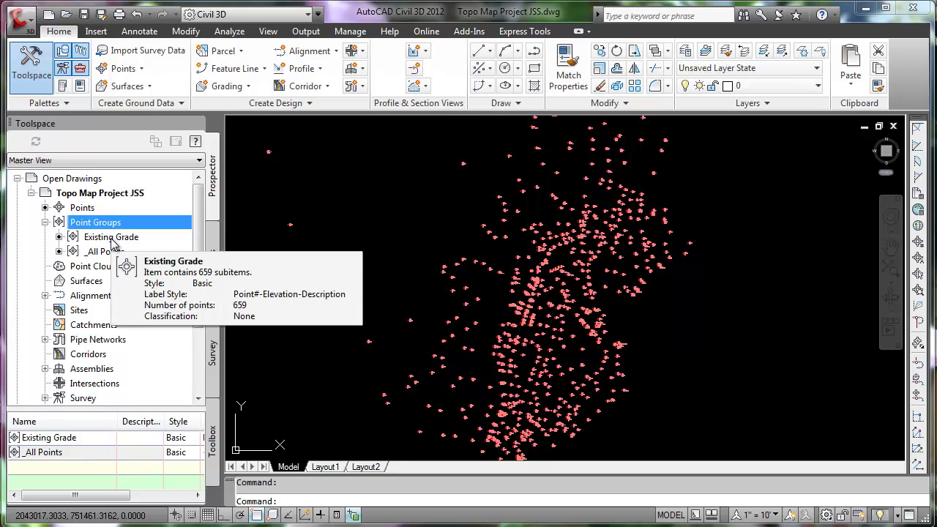
pyautogui.moveTo(103, 257)
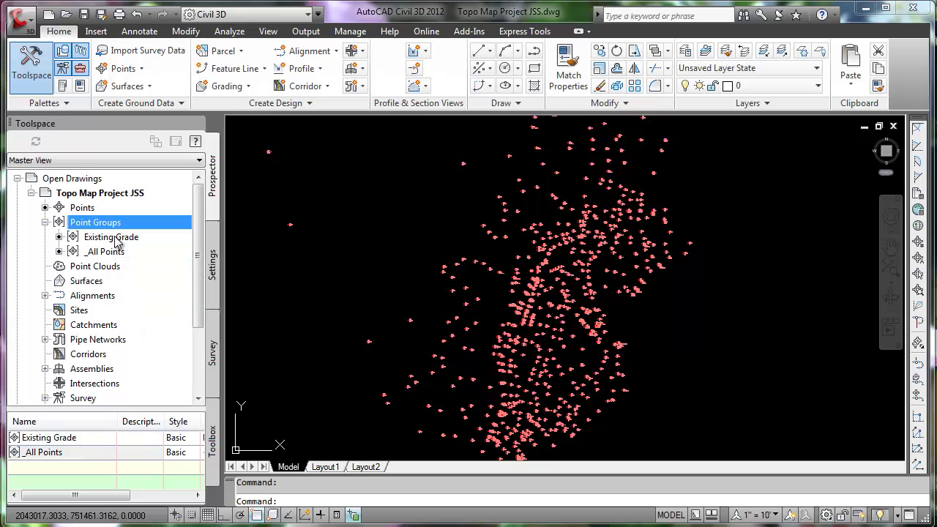
pyautogui.click(114, 242)
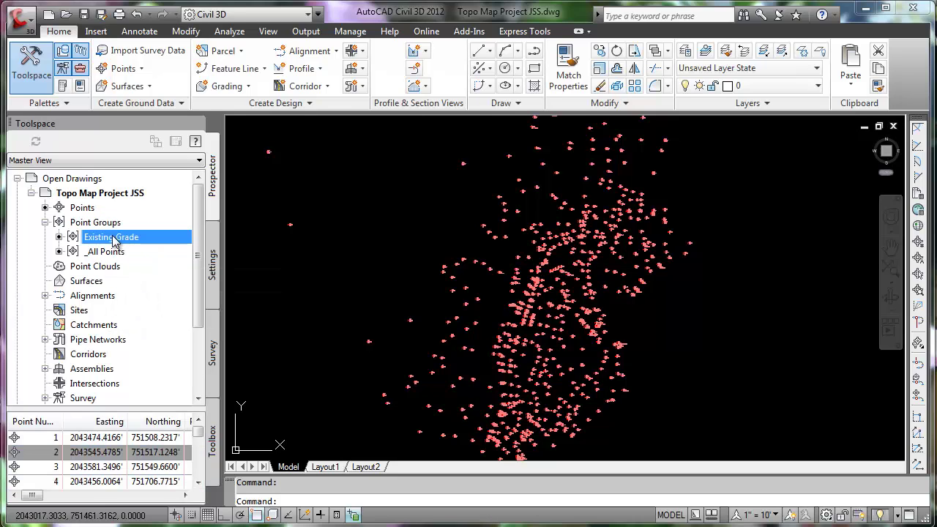
pyautogui.rightClick(114, 242)
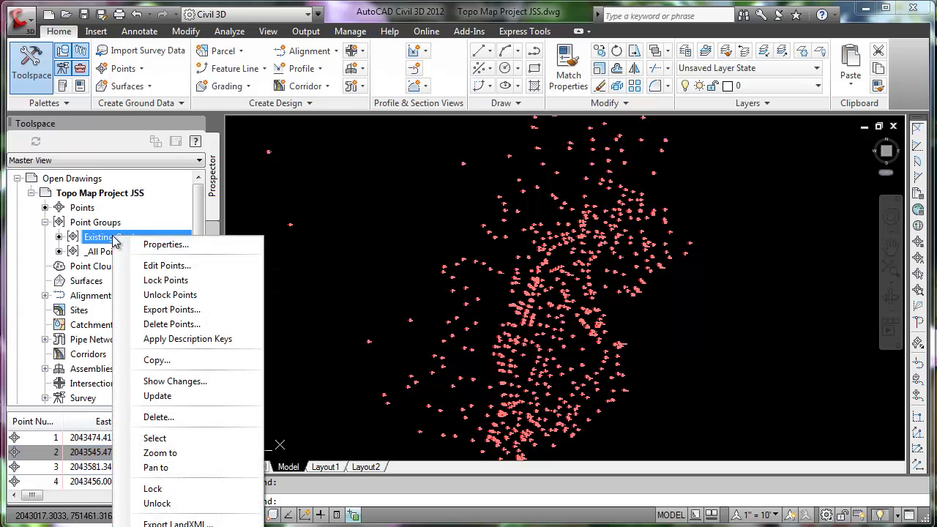
# Open Existing Grade's point group properties and review its source point groups and included point numbers
pyautogui.click(167, 246)
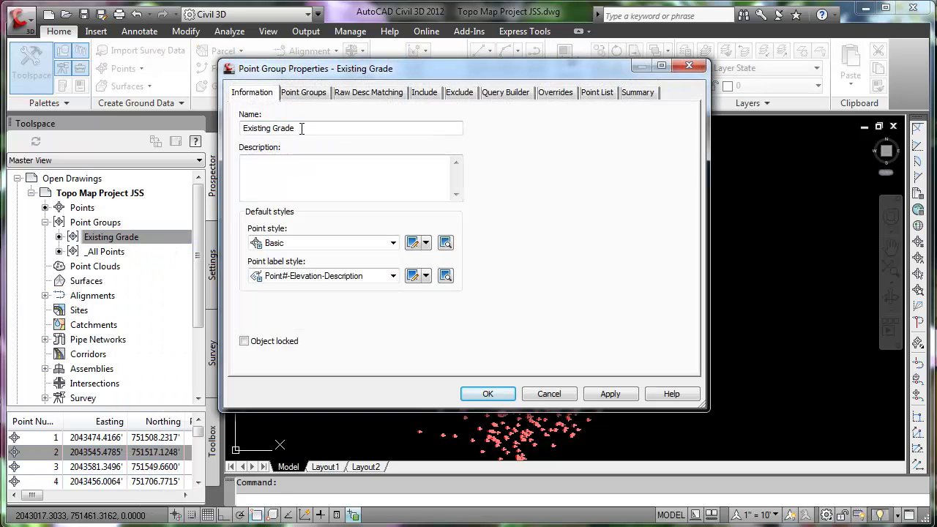
pyautogui.press('Tab')
pyautogui.click(304, 93)
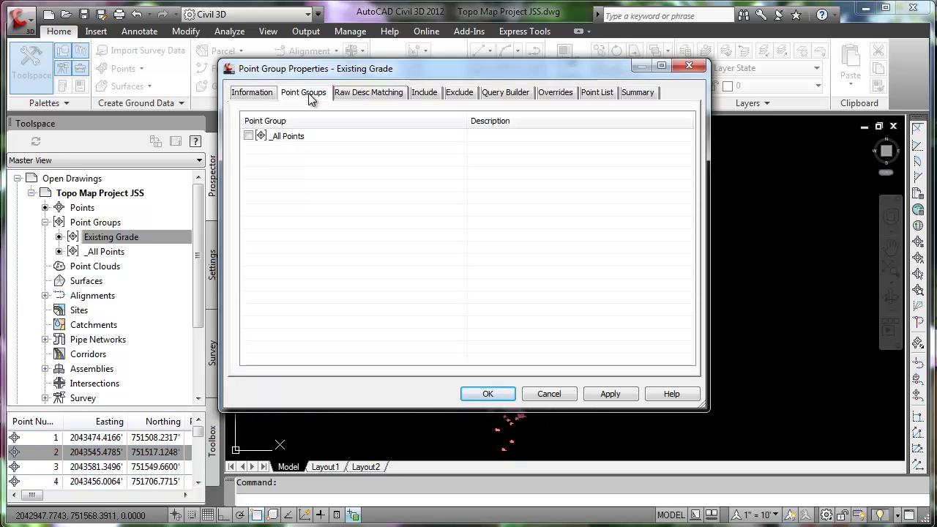
pyautogui.click(432, 93)
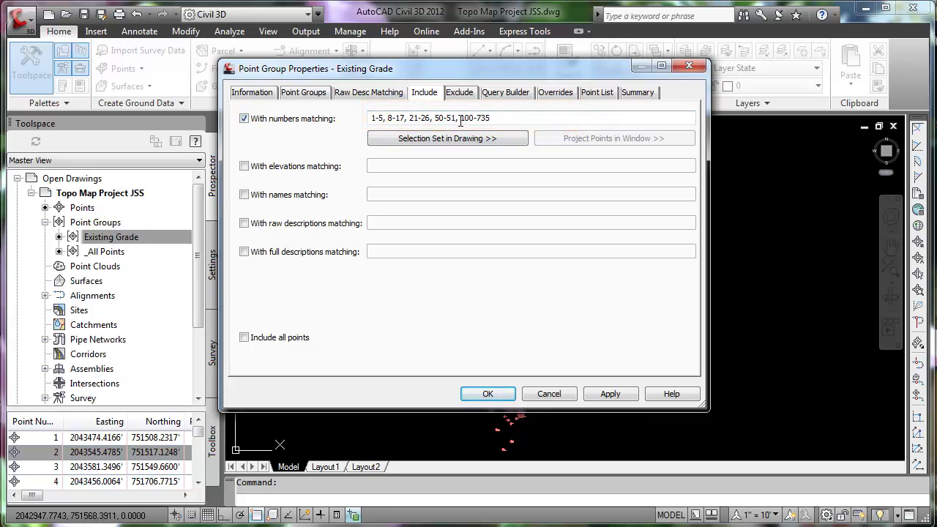
# Enable the 'With numbers matching' exclusion filter, leaving its number field empty for now
pyautogui.click(460, 93)
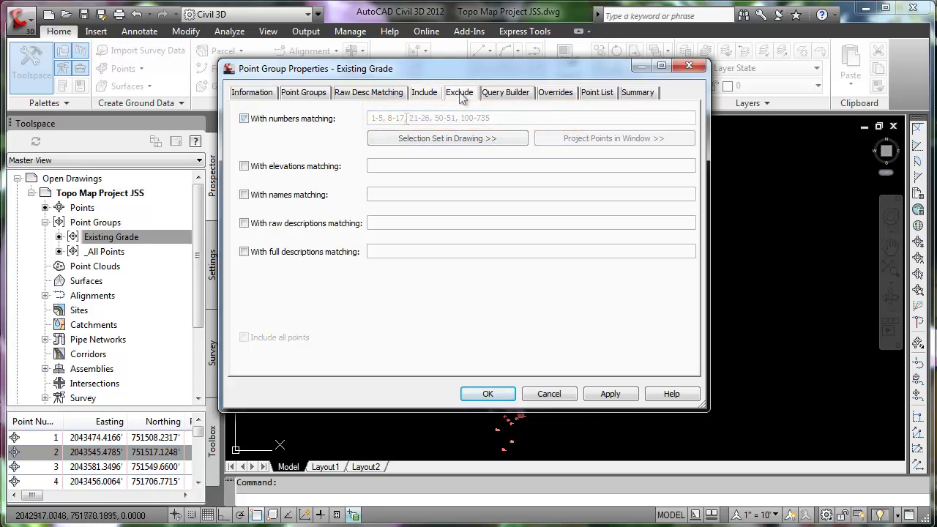
pyautogui.click(243, 119)
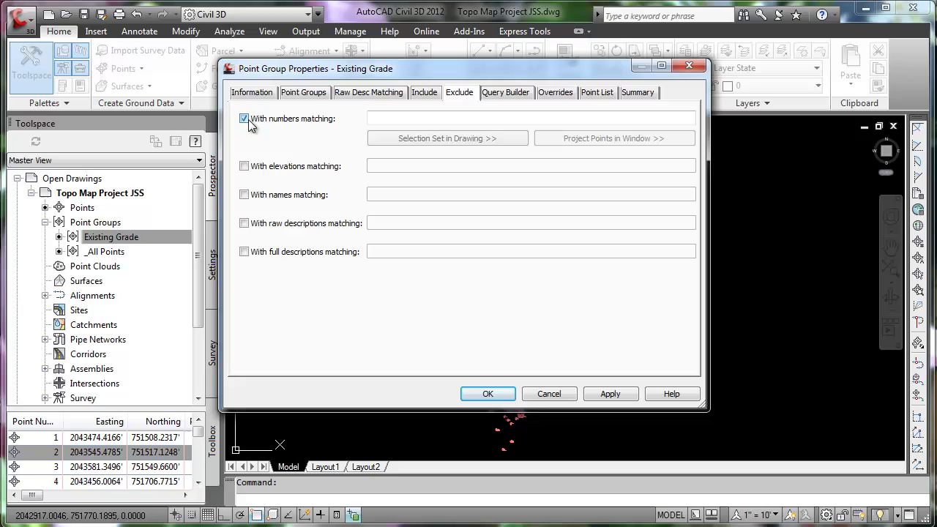
pyautogui.click(379, 118)
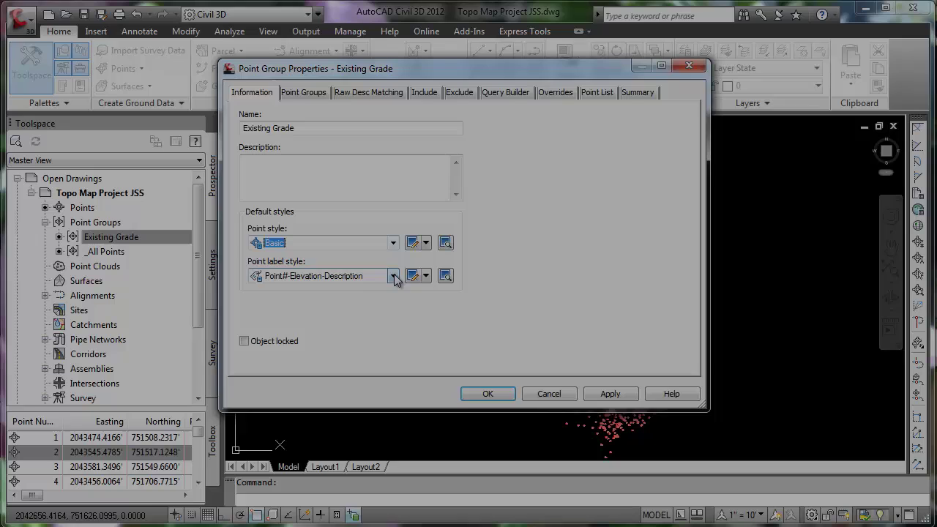
# Preview the Elevation Only and Point Number Only label styles in Style Detail, then cancel
pyautogui.click(394, 276)
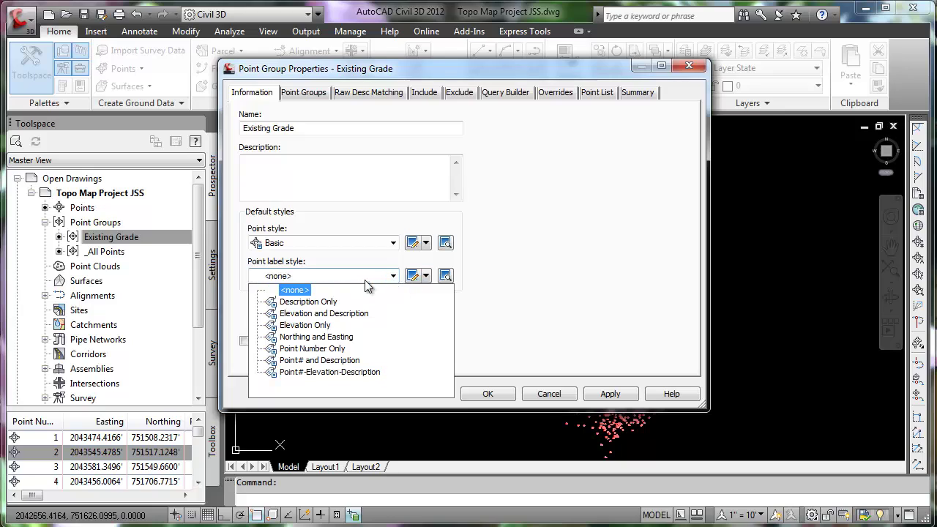
pyautogui.click(393, 276)
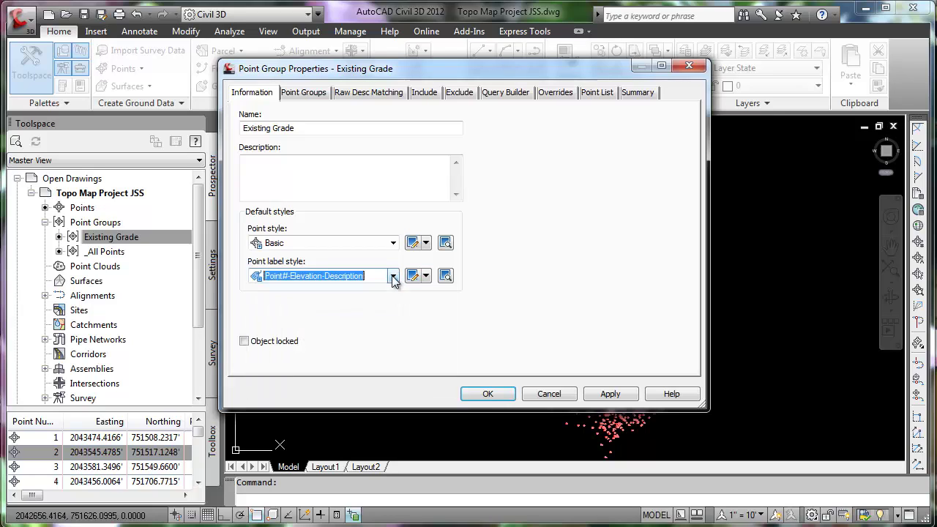
pyautogui.click(445, 275)
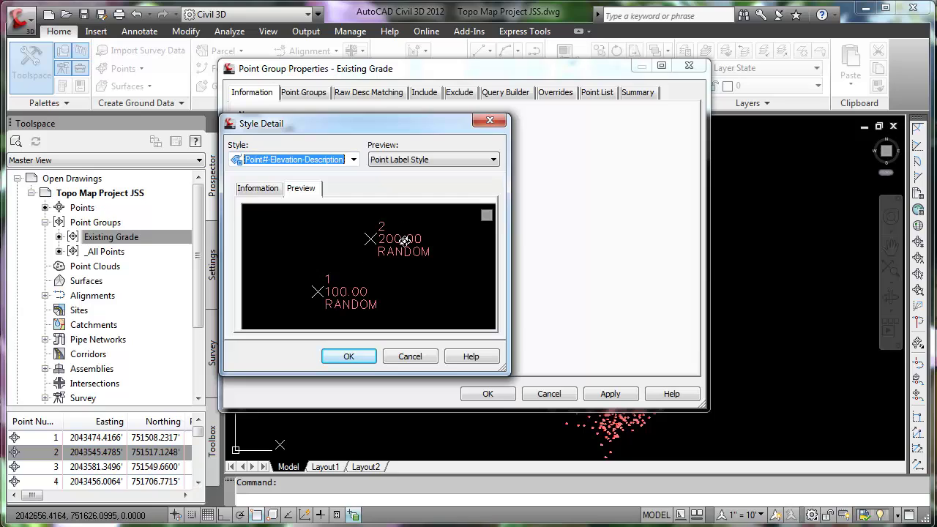
pyautogui.click(353, 160)
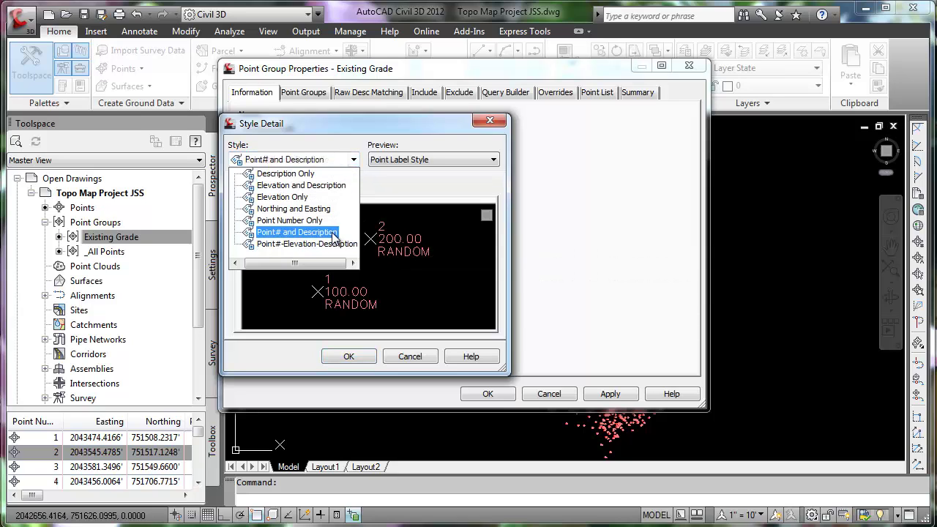
pyautogui.click(303, 197)
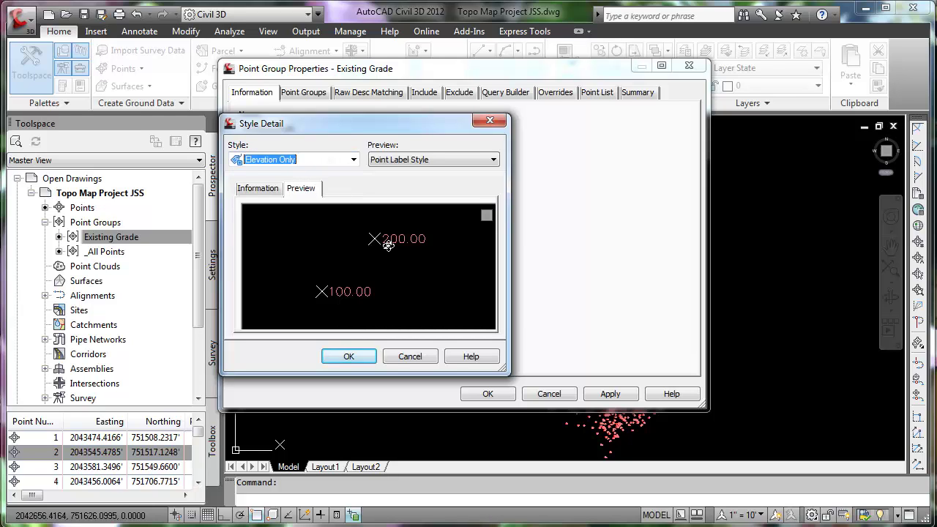
pyautogui.click(353, 160)
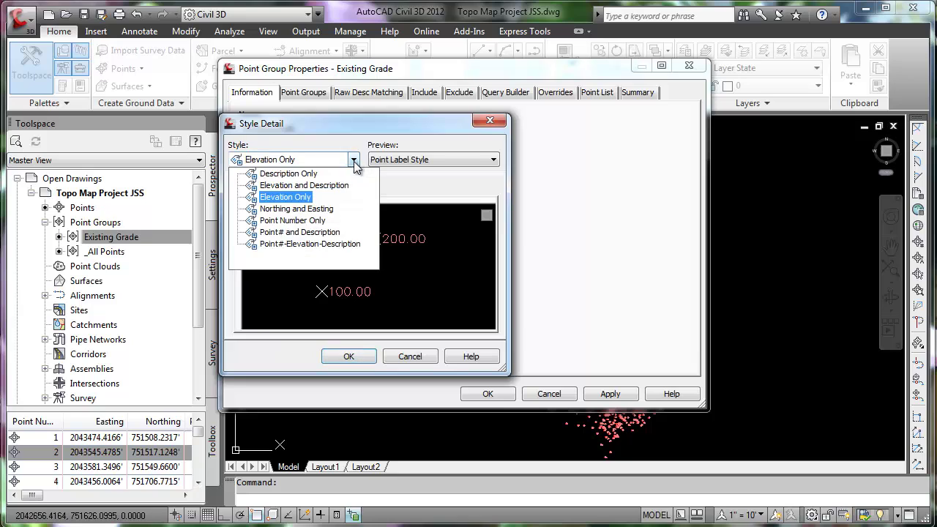
pyautogui.click(293, 221)
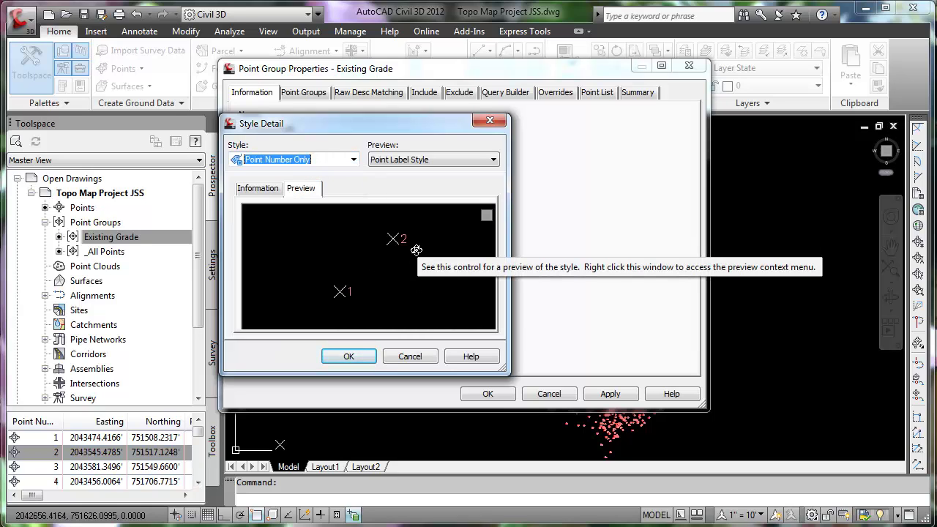
pyautogui.click(417, 356)
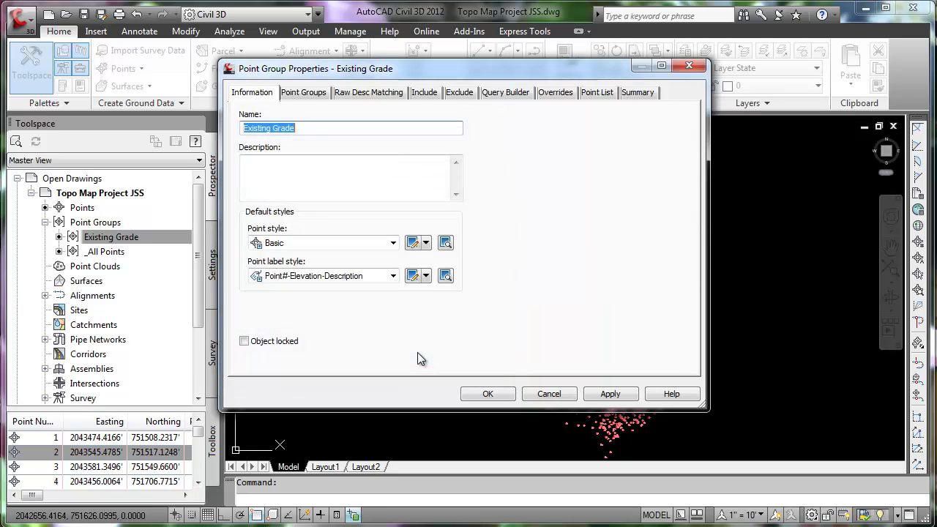
# Set the group's point label style to Elevation Only and apply it
pyautogui.click(393, 277)
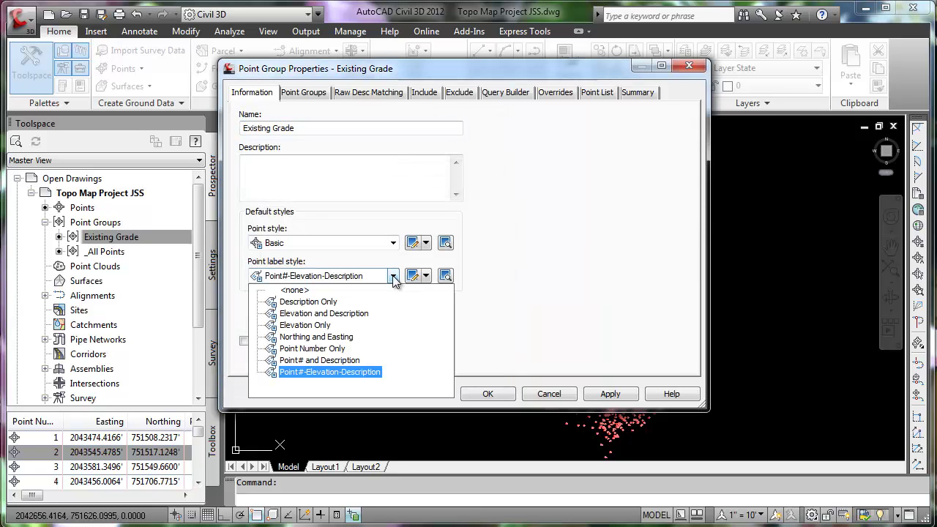
pyautogui.click(312, 325)
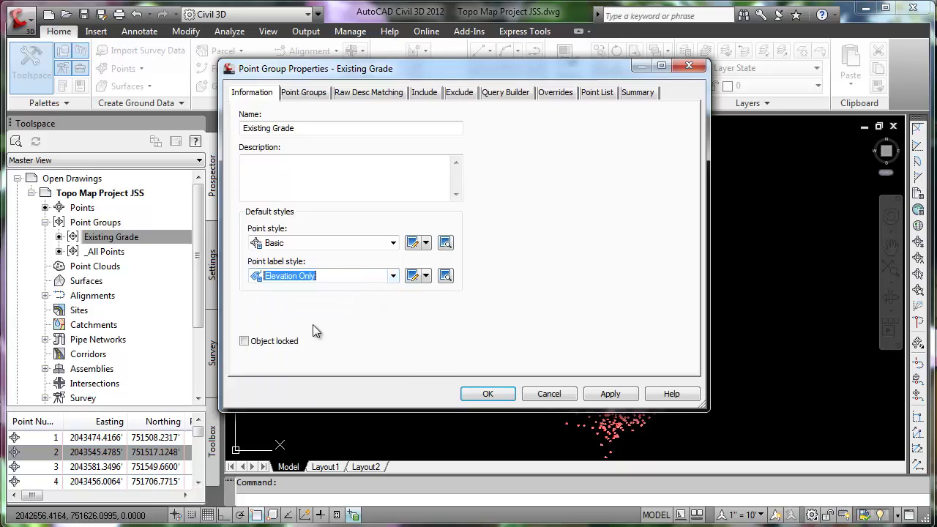
pyautogui.click(611, 393)
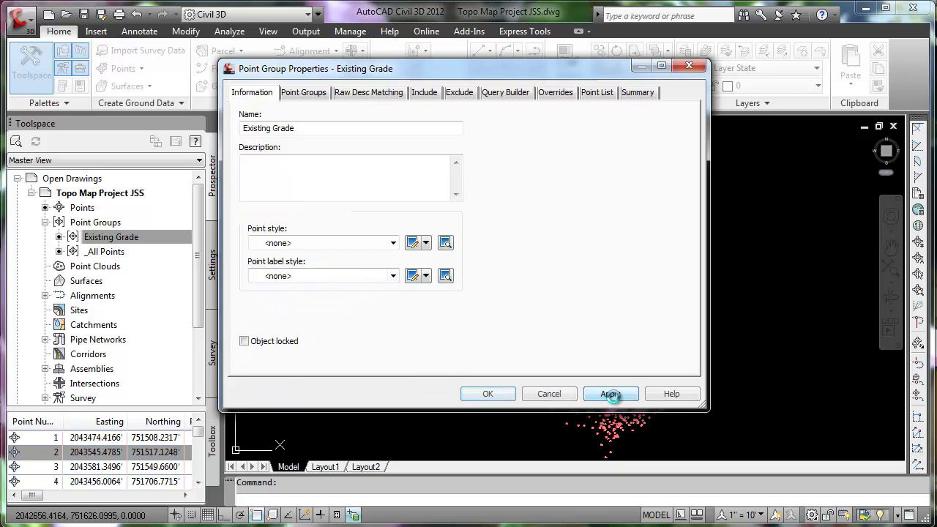
# Close the group properties and zoom and pan to inspect the labels around point 330
pyautogui.click(488, 394)
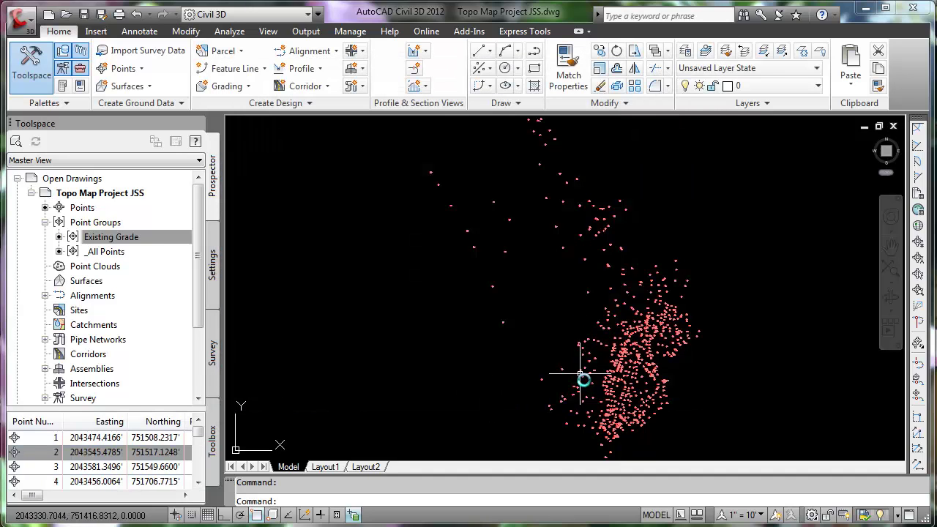
pyautogui.scroll(5, 614, 357)
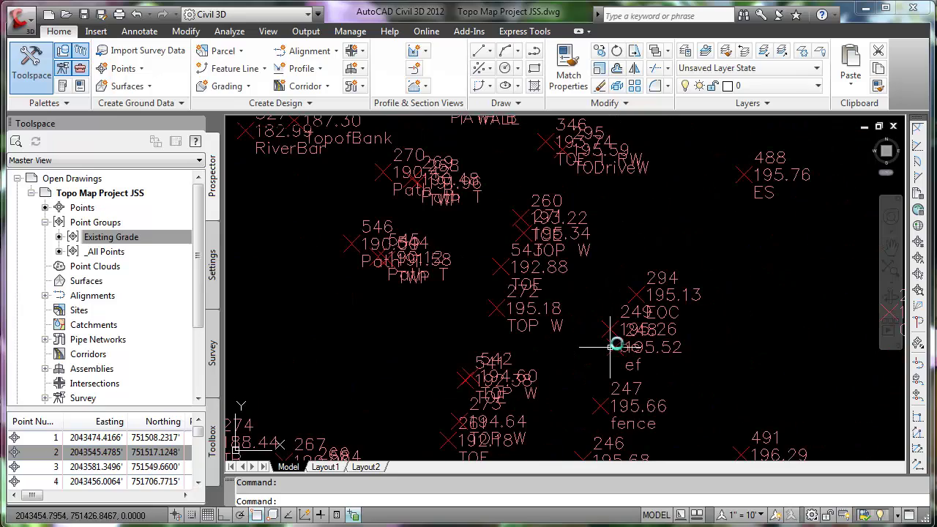
pyautogui.moveTo(258, 158)
pyautogui.mouseDown(button='middle')
pyautogui.moveTo(321, 207)
pyautogui.moveTo(364, 212)
pyautogui.moveTo(670, 404)
pyautogui.mouseUp(button='middle')
pyautogui.scroll(-5, 606, 309)
pyautogui.scroll(7, 627, 252)
pyautogui.moveTo(627, 253); pyautogui.dragTo(615, 281, button='middle')
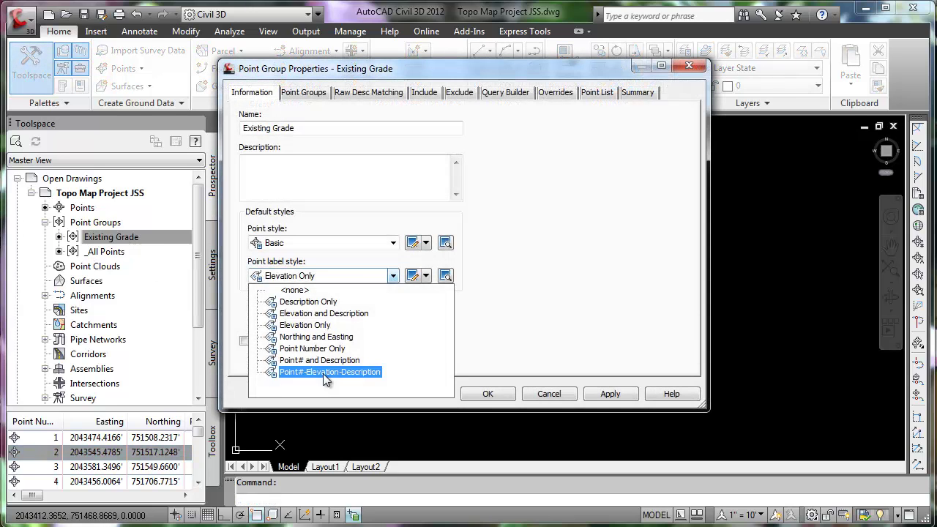
# Restore and apply the Point#-Elevation-Description label style, then open it in the Label Style Composer
pyautogui.click(322, 371)
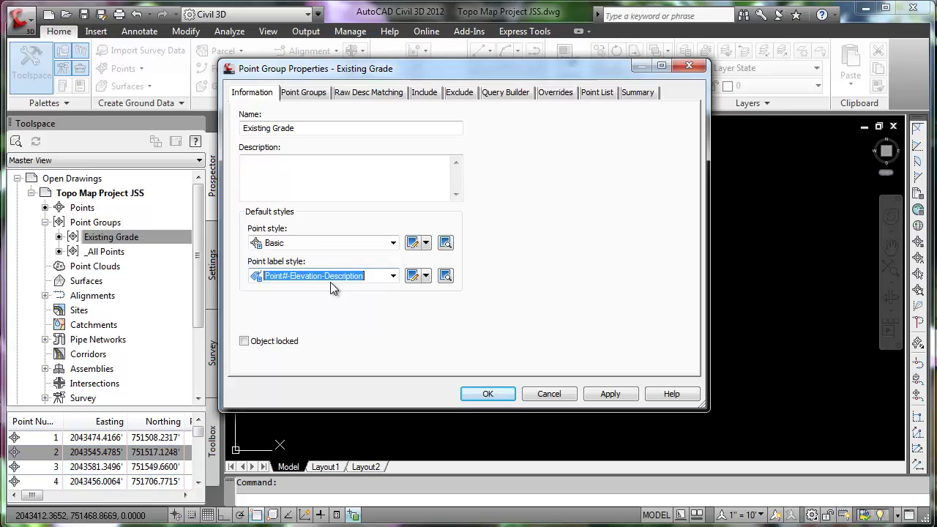
pyautogui.click(610, 395)
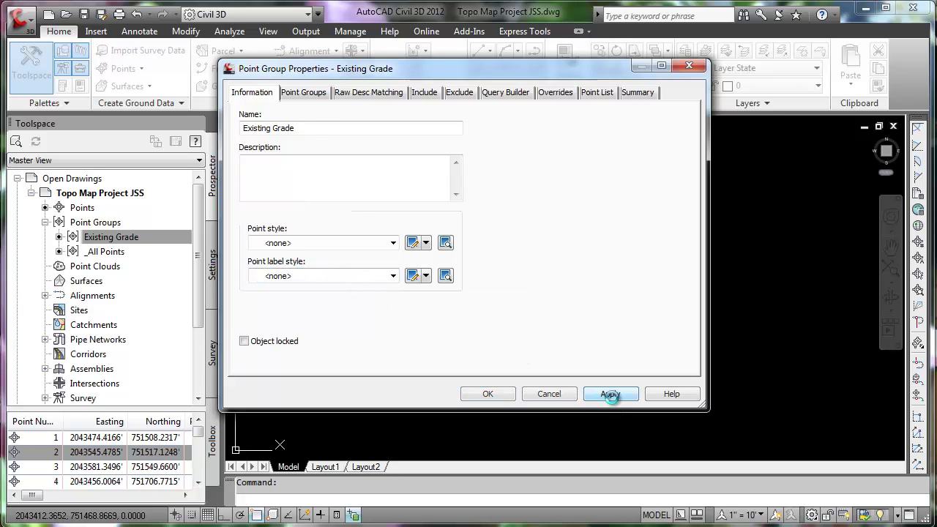
pyautogui.click(427, 277)
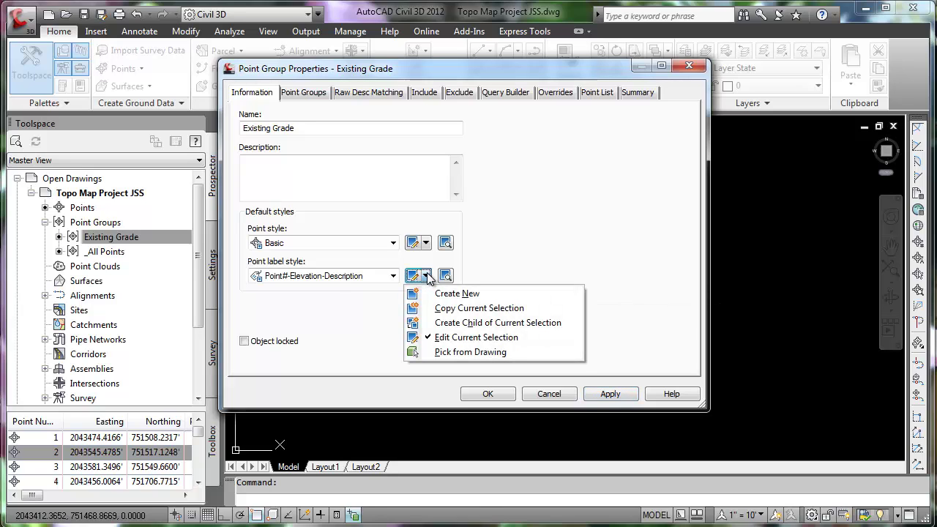
pyautogui.click(461, 341)
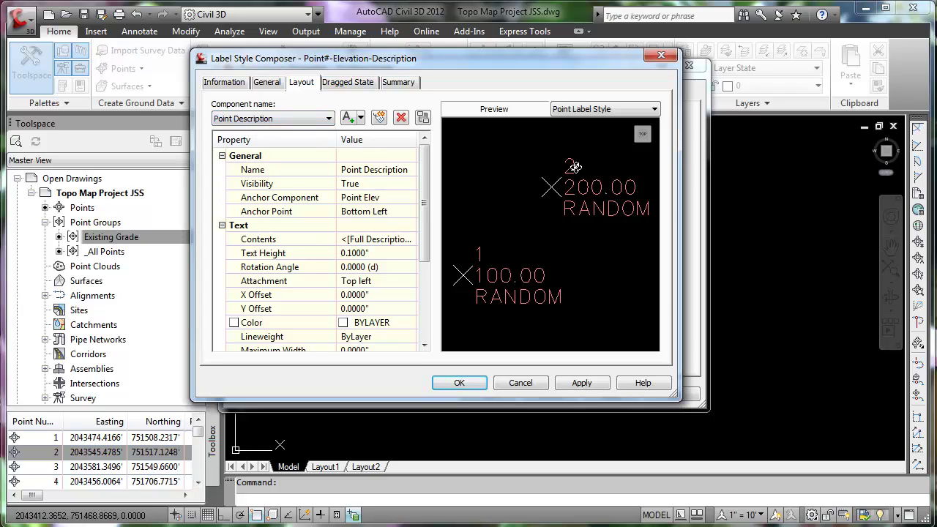
# Set the Point Description component's visibility to False on the Layout page
pyautogui.click(360, 189)
pyautogui.click(412, 184)
pyautogui.click(366, 203)
# Set the Point Number component's visibility to False too, then apply and accept the style
pyautogui.click(329, 119)
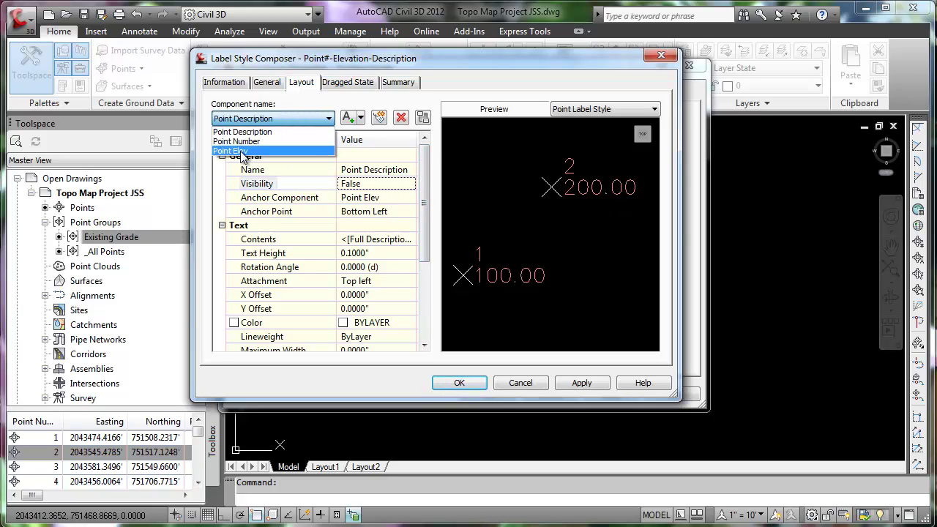
pyautogui.click(238, 141)
pyautogui.click(359, 187)
pyautogui.click(412, 184)
pyautogui.click(381, 199)
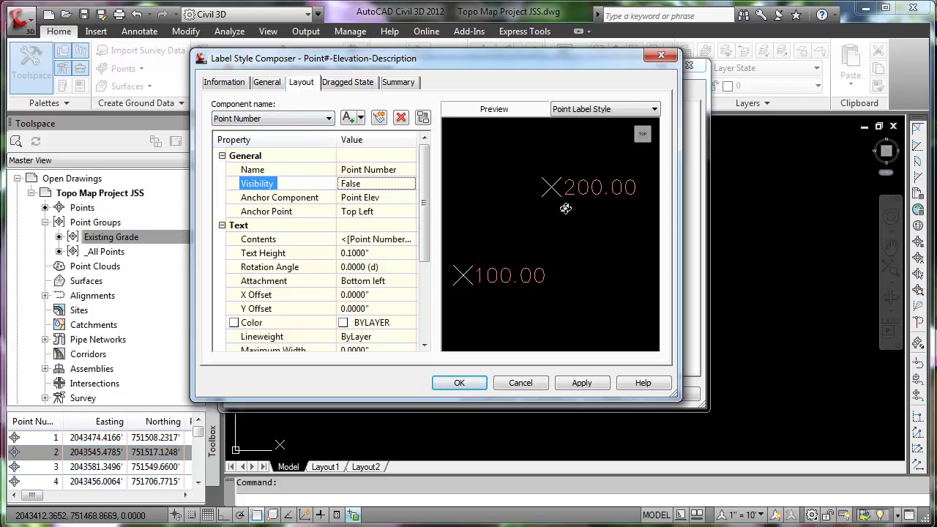
pyautogui.click(581, 382)
pyautogui.click(461, 383)
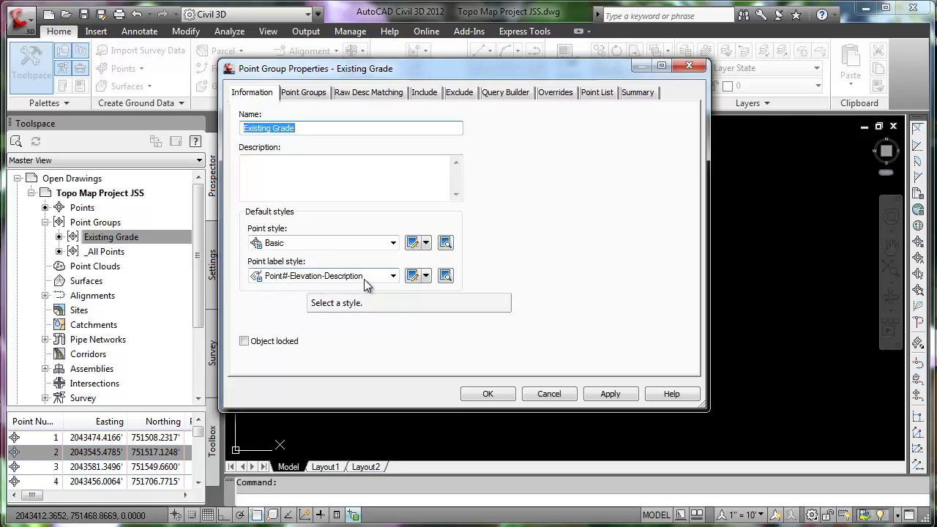
# Apply and close Existing Grade's properties, then zoom out to check elevation-only labels like 184.22
pyautogui.click(613, 394)
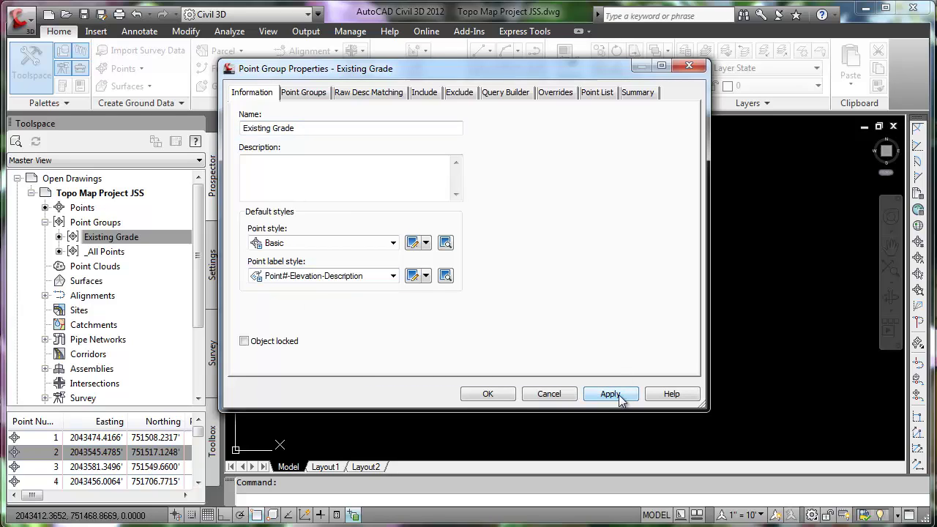
pyautogui.click(488, 395)
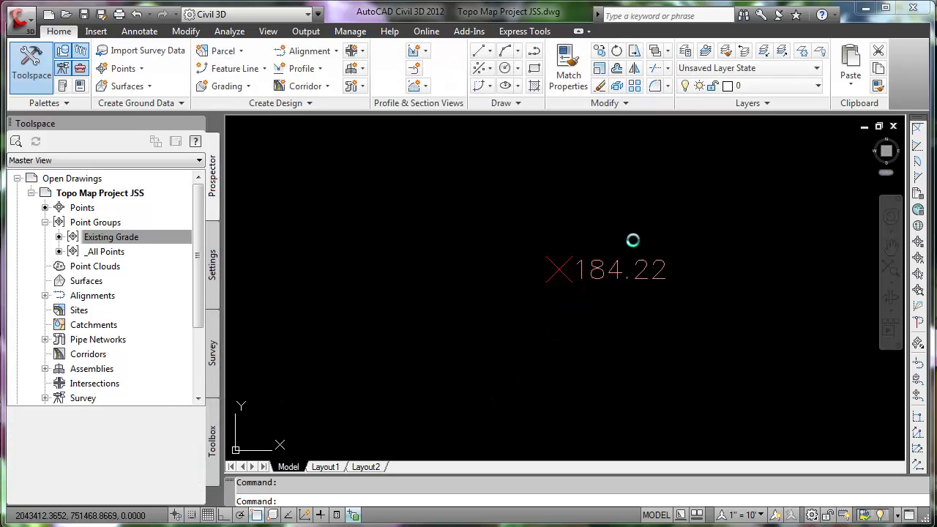
pyautogui.scroll(-2, 595, 282)
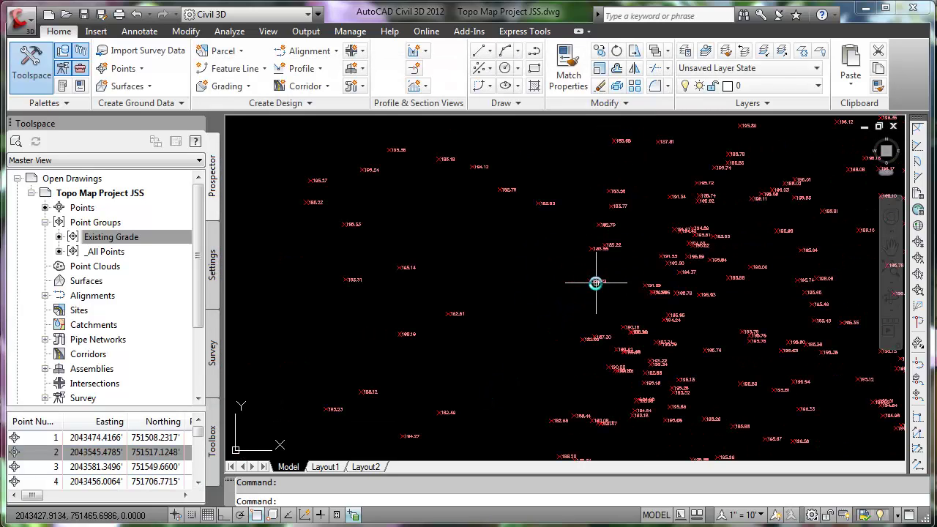
pyautogui.moveTo(596, 282)
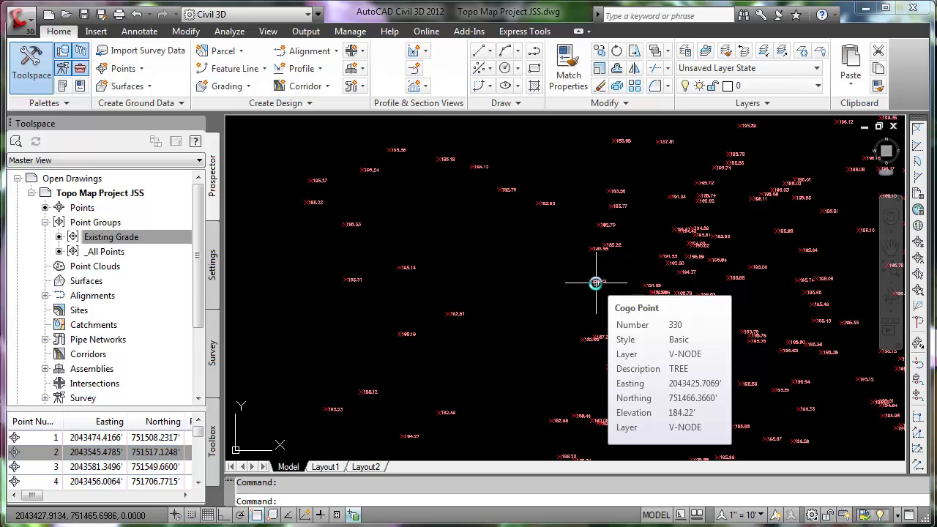
# Reopen Existing Grade's properties from Prospector and edit its Point#-Elevation-Description label style again
pyautogui.rightClick(147, 237)
pyautogui.click(252, 249)
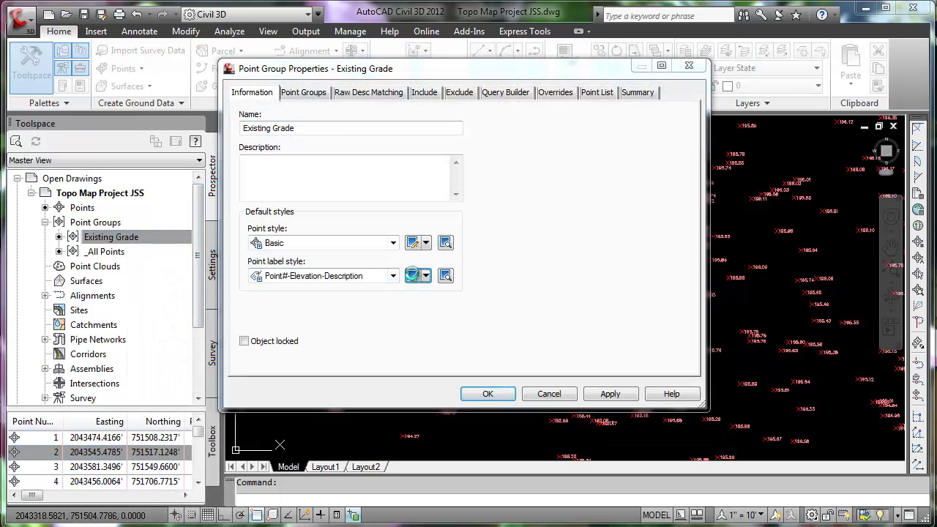
pyautogui.click(412, 275)
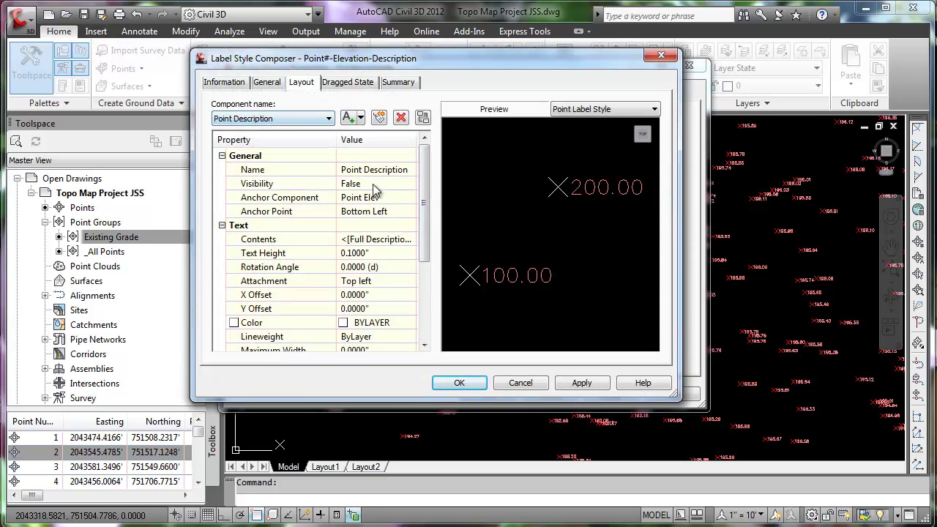